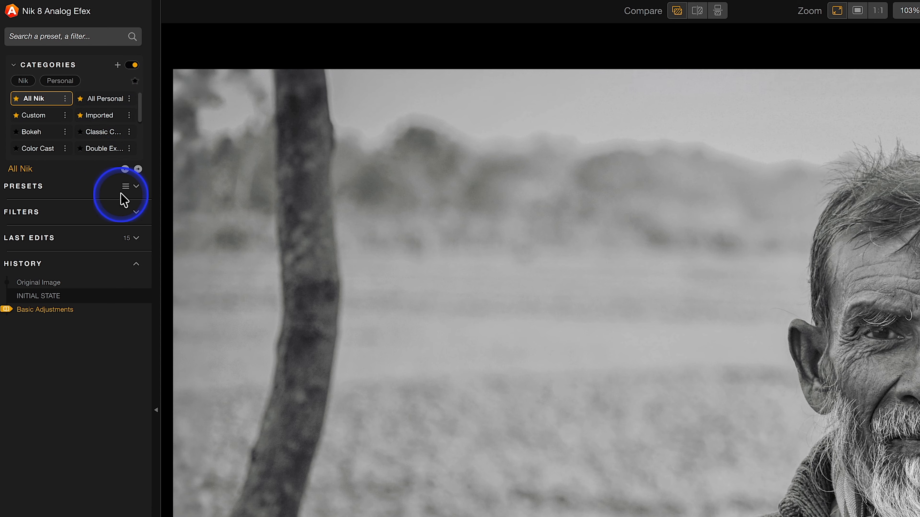
Look through the available presets, filters, last edits and history of the portrait photo
{"action": "left_click", "coordinate": [134, 187]}
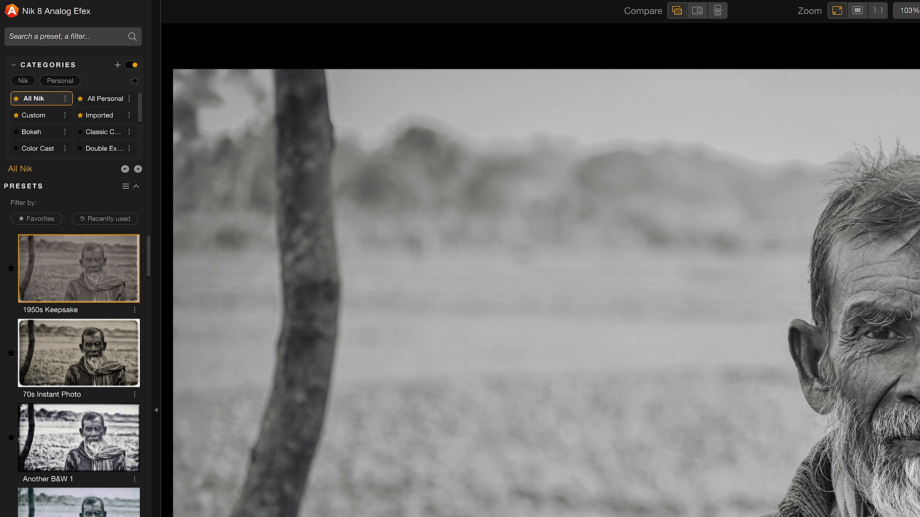
{"action": "left_click", "coordinate": [137, 516]}
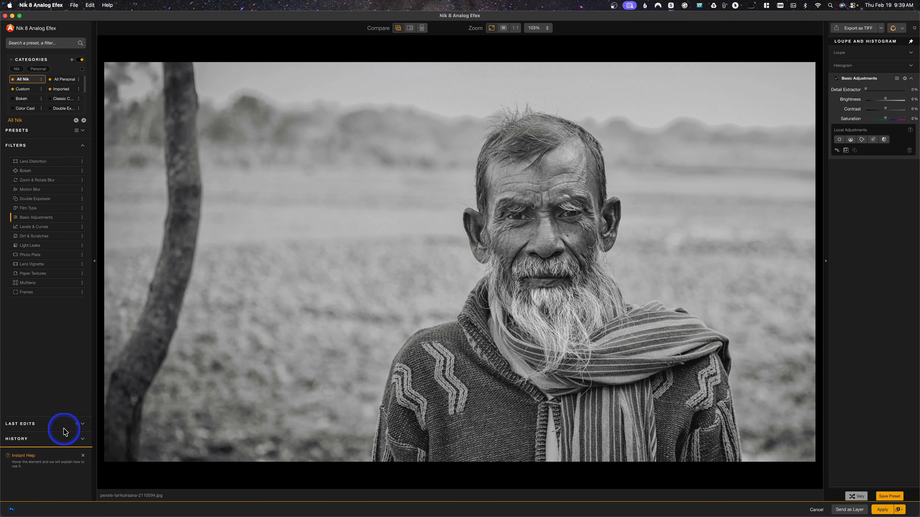
{"action": "left_click", "coordinate": [83, 426]}
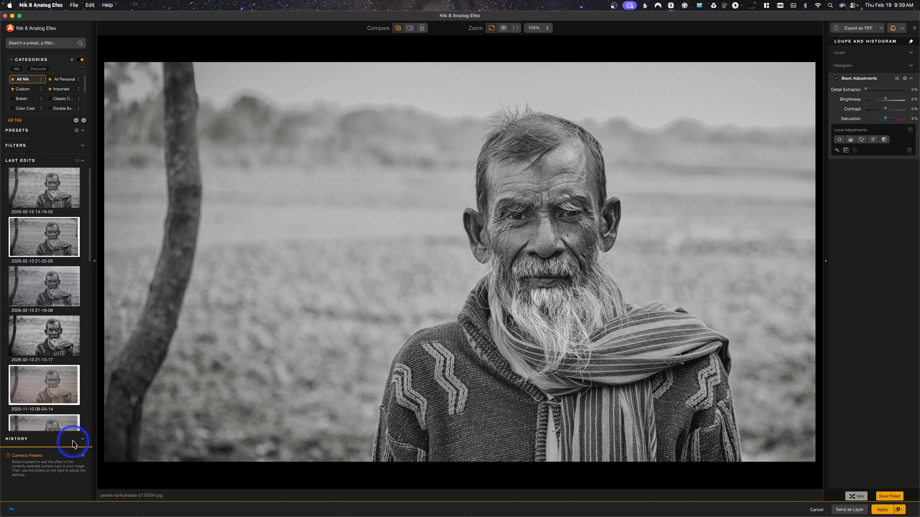
{"action": "left_click", "coordinate": [80, 440]}
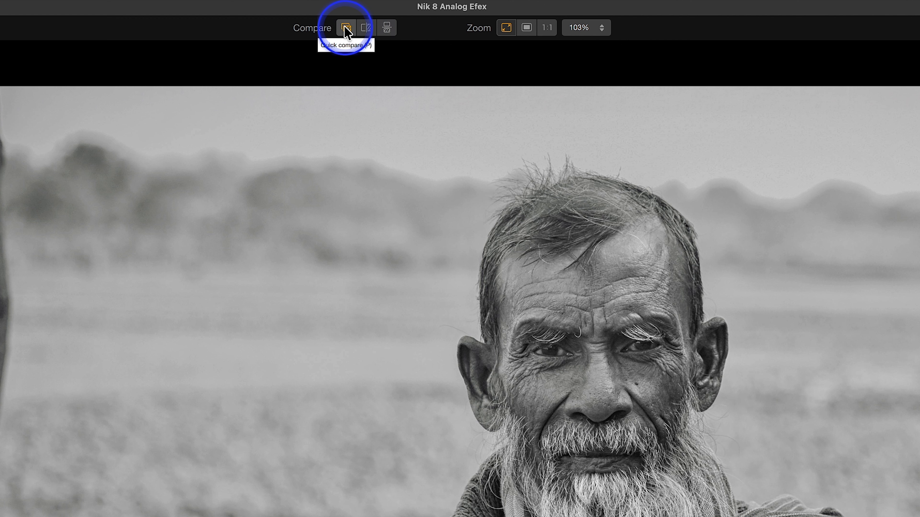
Preview the split-view comparison, return to quick compare, and set the image zoom to 100%
{"action": "left_click", "coordinate": [366, 28]}
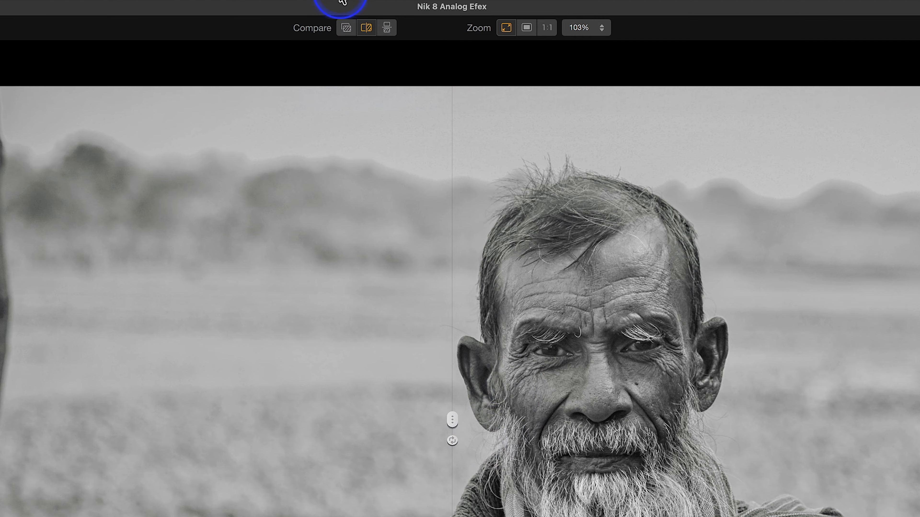
{"action": "left_click", "coordinate": [345, 28]}
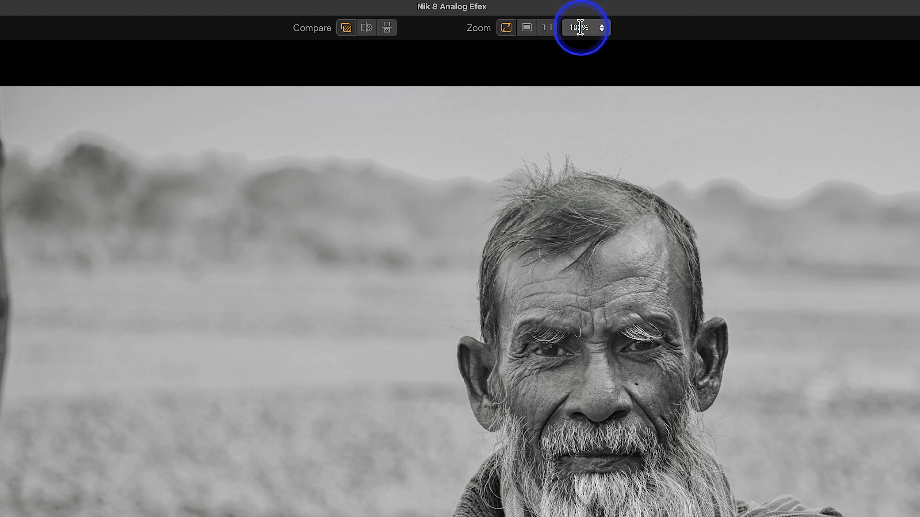
{"action": "left_click", "coordinate": [601, 28]}
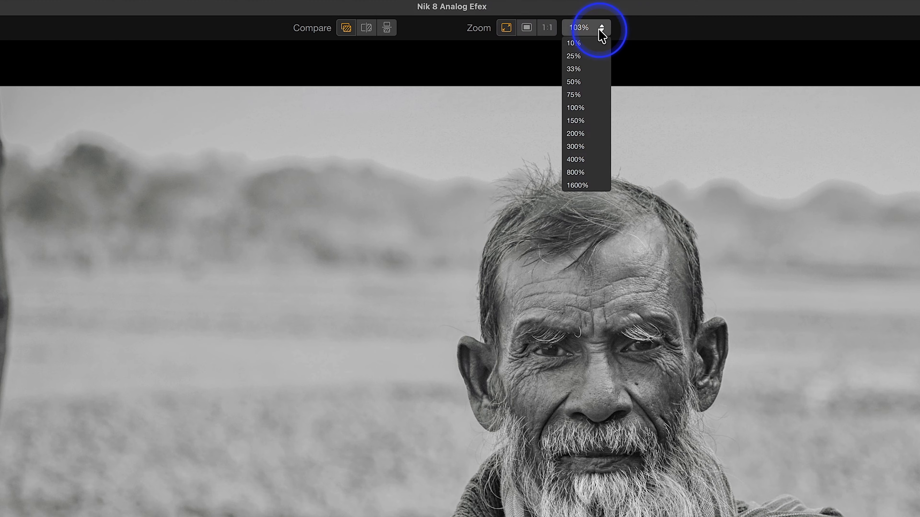
{"action": "left_click", "coordinate": [578, 108]}
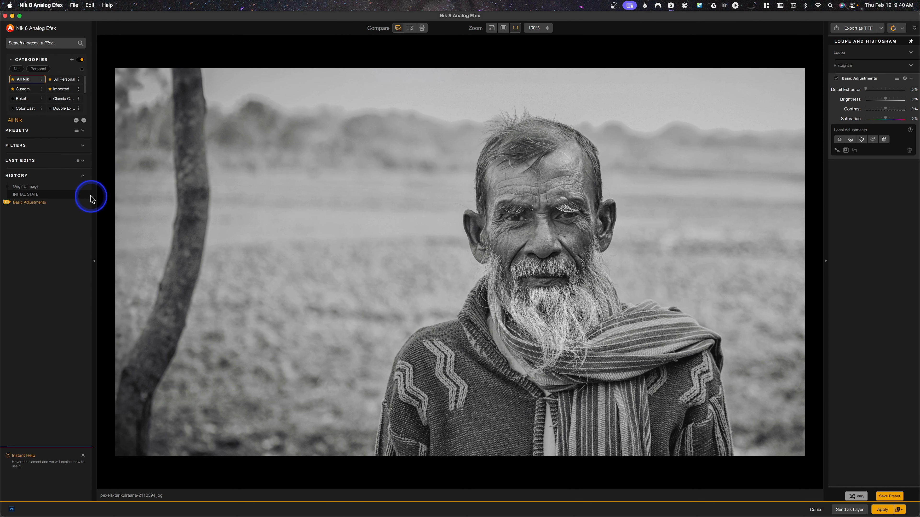
Add the Lens Distortion filter to the portrait from the filter list
{"action": "left_click", "coordinate": [84, 146]}
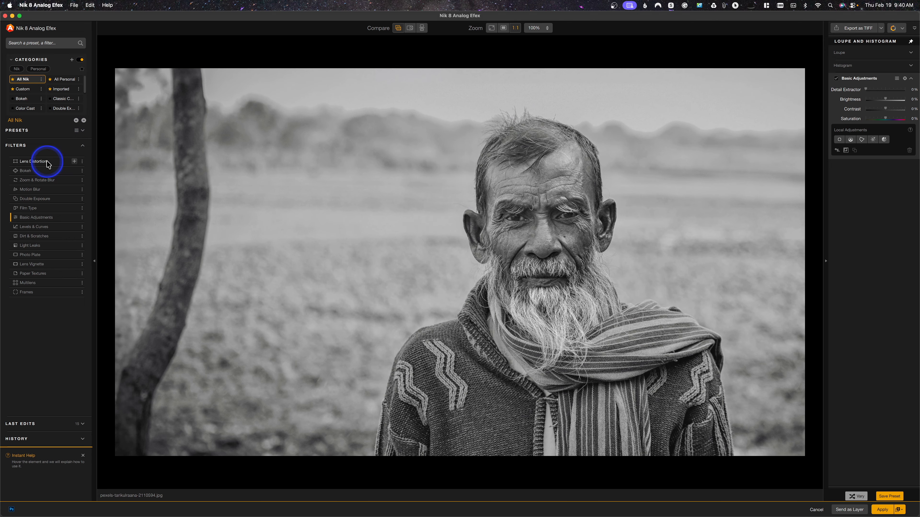
{"action": "left_click", "coordinate": [82, 162]}
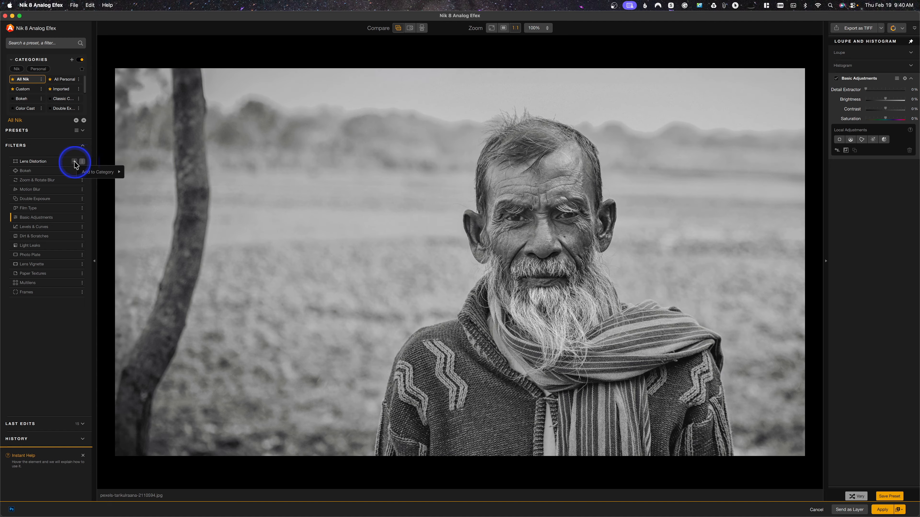
{"action": "left_click", "coordinate": [74, 162]}
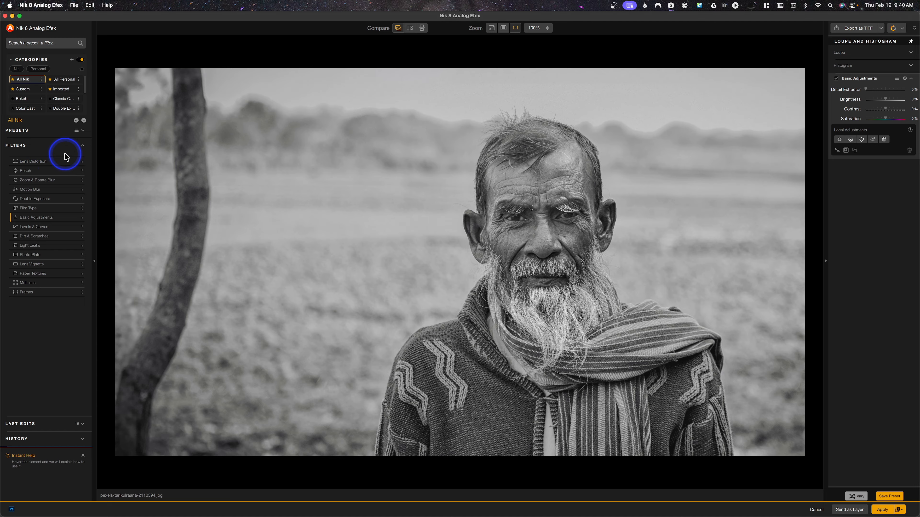
{"action": "left_click", "coordinate": [75, 162]}
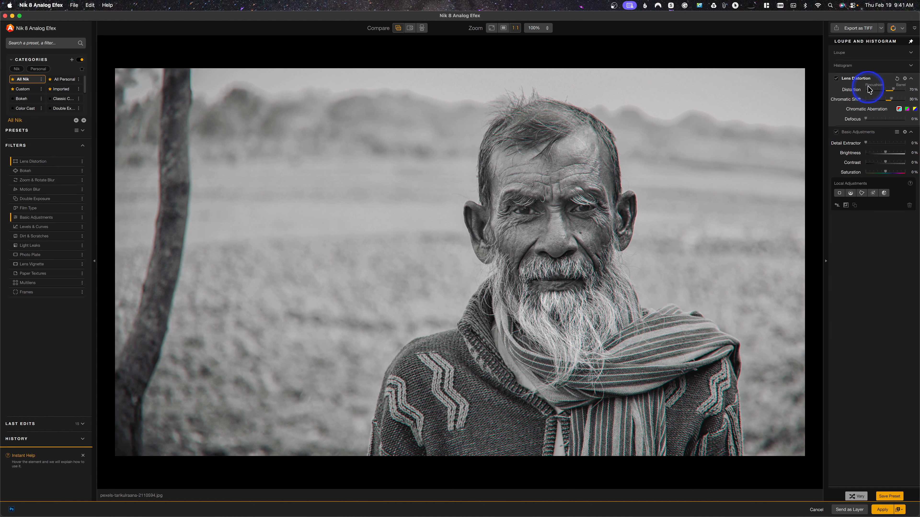
Try extreme distortion settings, ending with Distortion at 43%, Chromatic Shift at -100% and Defocus at 19%
{"action": "mouse_move", "coordinate": [852, 83]}
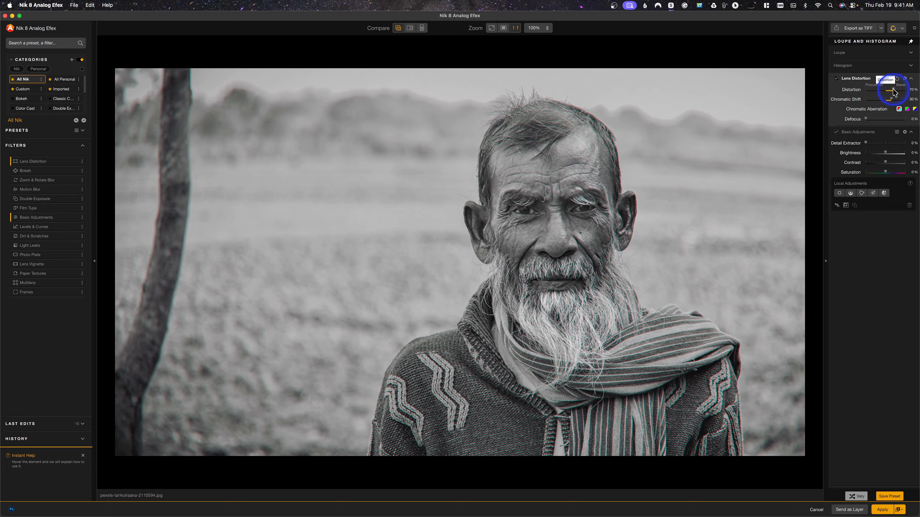
{"action": "left_click_drag", "start_coordinate": [892, 92], "coordinate": [870, 96]}
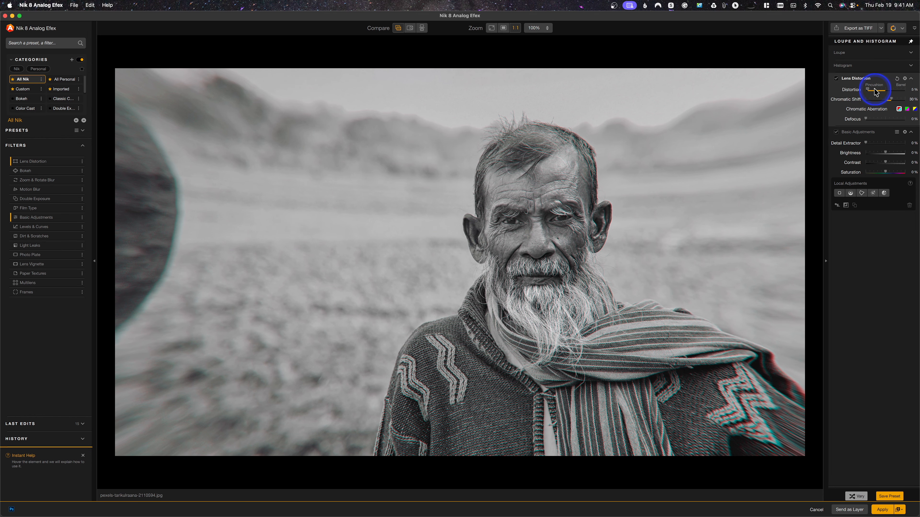
{"action": "left_click_drag", "start_coordinate": [868, 91], "coordinate": [895, 94]}
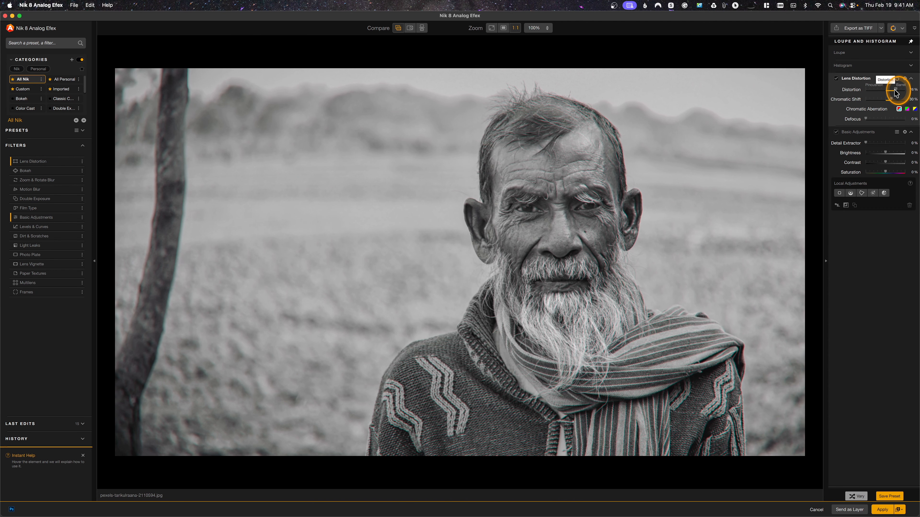
{"action": "left_click_drag", "start_coordinate": [895, 91], "coordinate": [867, 101]}
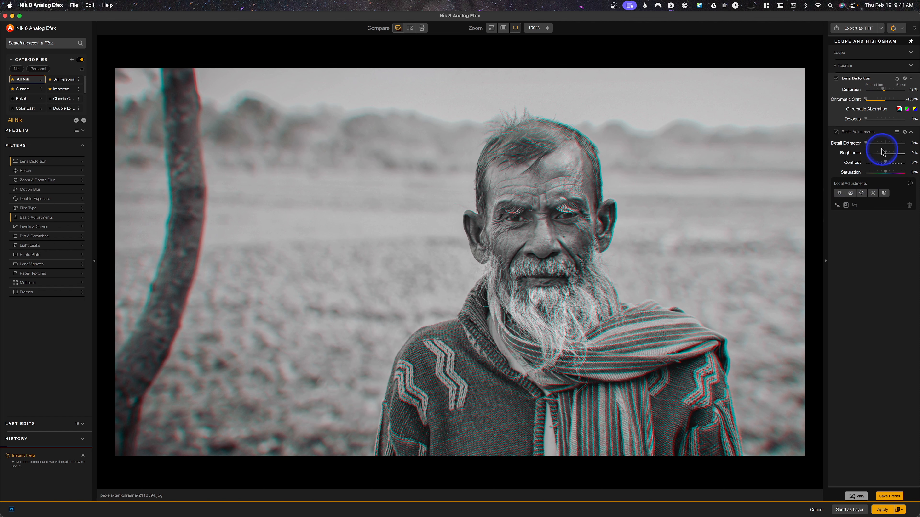
{"action": "left_click_drag", "start_coordinate": [867, 120], "coordinate": [875, 120]}
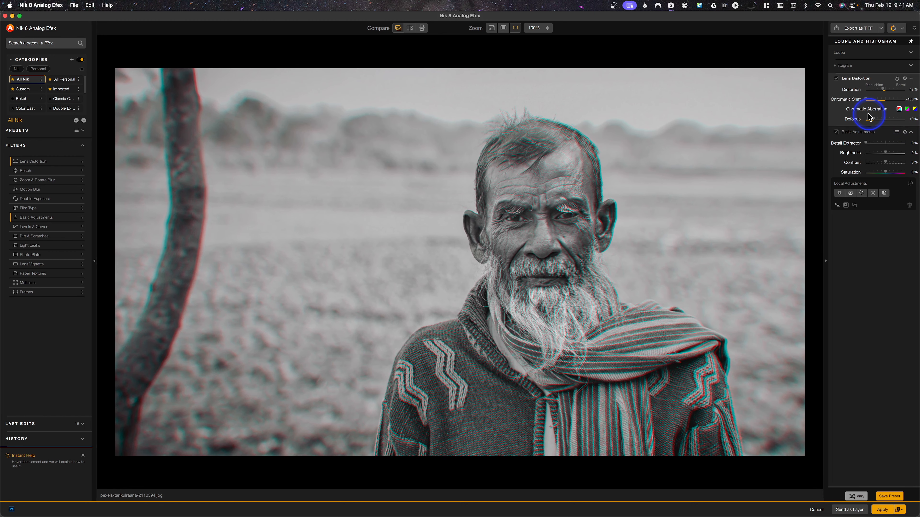
Try the blue/yellow and green chromatic aberration options, and remove the Lens Distortion filter
{"action": "left_click", "coordinate": [914, 110]}
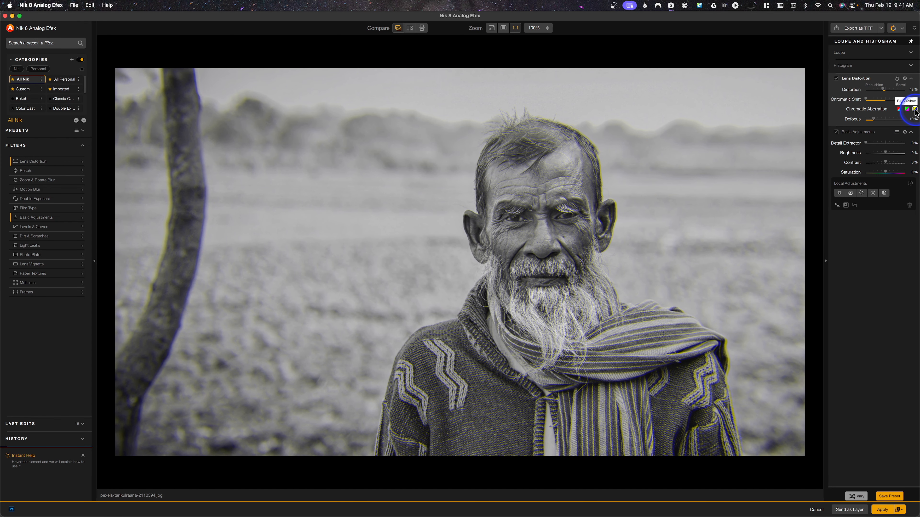
{"action": "left_click", "coordinate": [907, 109]}
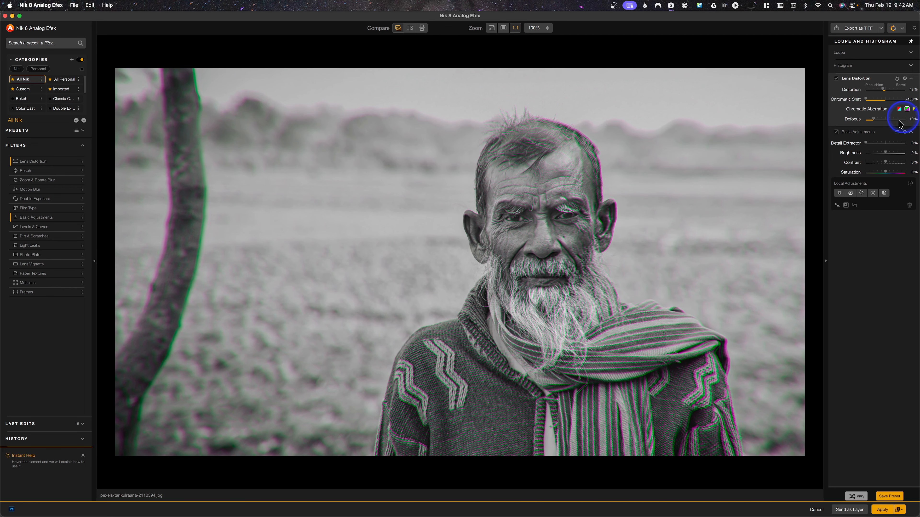
{"action": "left_click", "coordinate": [905, 78]}
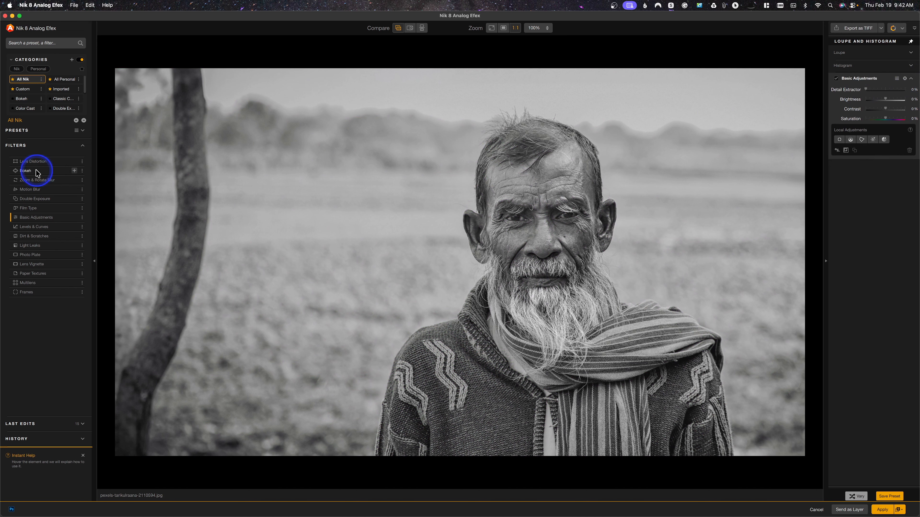
Add the Bokeh filter, reshape its focus ellipse into a tall oval and center it over the man's face
{"action": "left_click", "coordinate": [73, 171]}
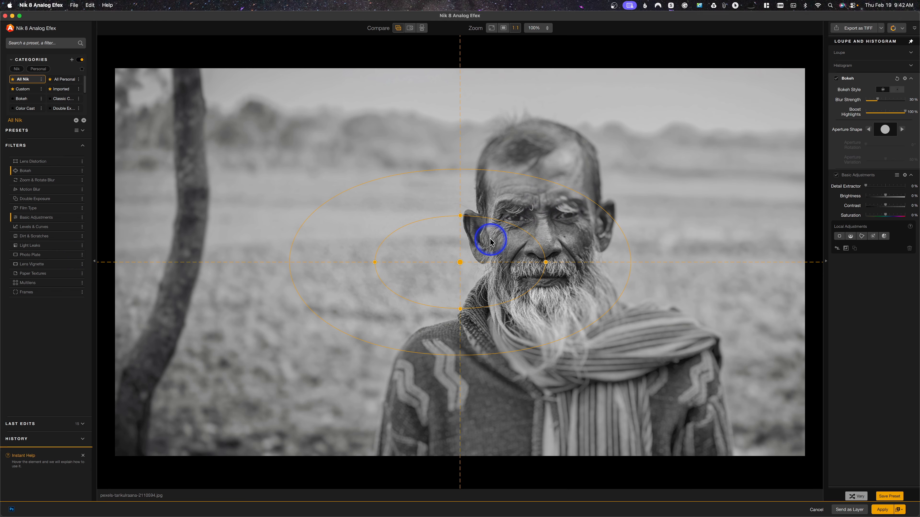
{"action": "left_click_drag", "start_coordinate": [487, 216], "coordinate": [520, 198]}
{"action": "left_click_drag", "start_coordinate": [591, 258], "coordinate": [532, 267]}
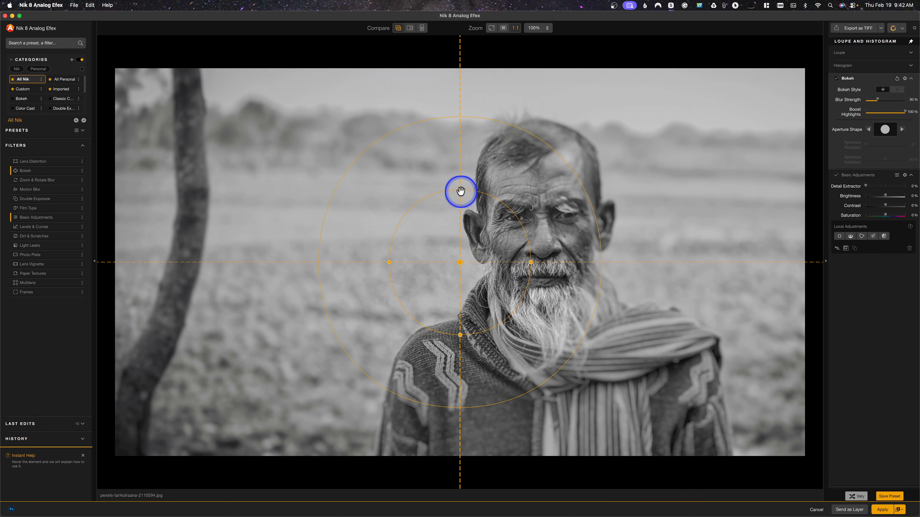
{"action": "left_click_drag", "start_coordinate": [460, 190], "coordinate": [460, 169]}
{"action": "left_click_drag", "start_coordinate": [465, 215], "coordinate": [529, 187]}
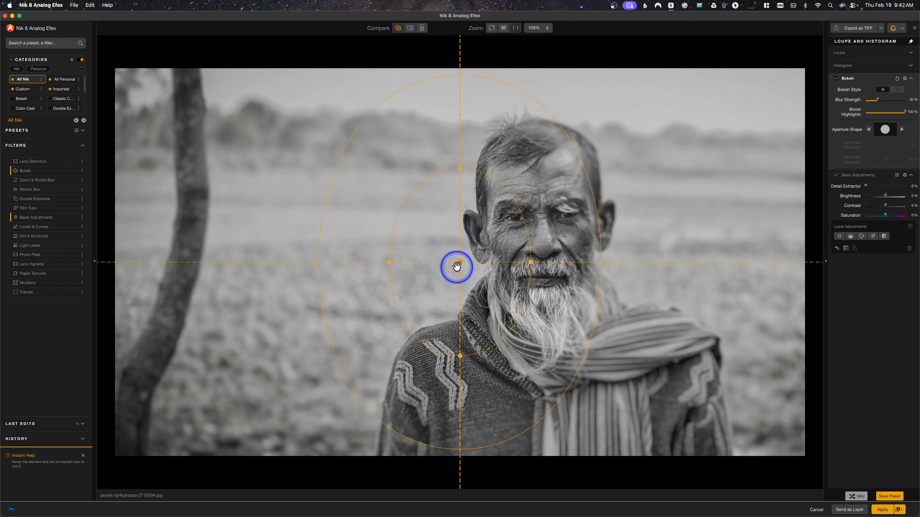
{"action": "left_click_drag", "start_coordinate": [460, 262], "coordinate": [537, 217]}
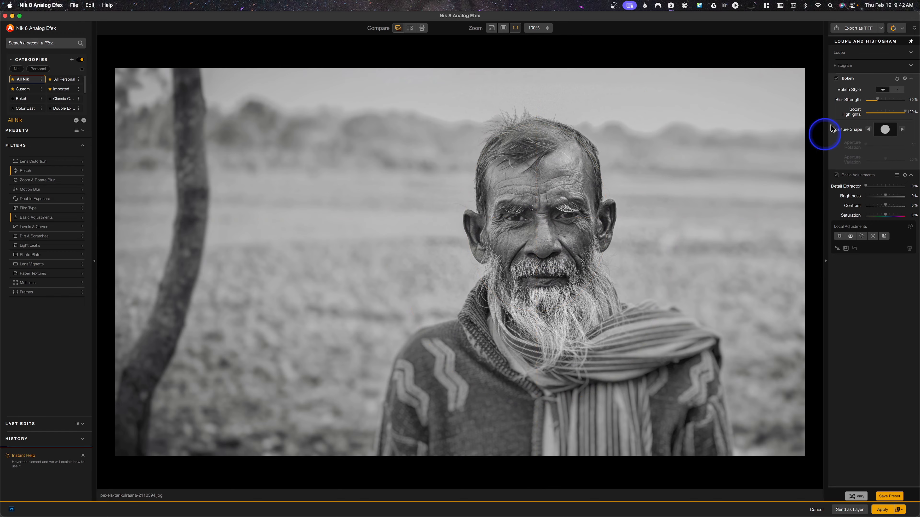
Set the bokeh blur strength to 44% and lengthen the focus ellipse to cover the man's head and beard
{"action": "left_click_drag", "start_coordinate": [880, 102], "coordinate": [885, 102]}
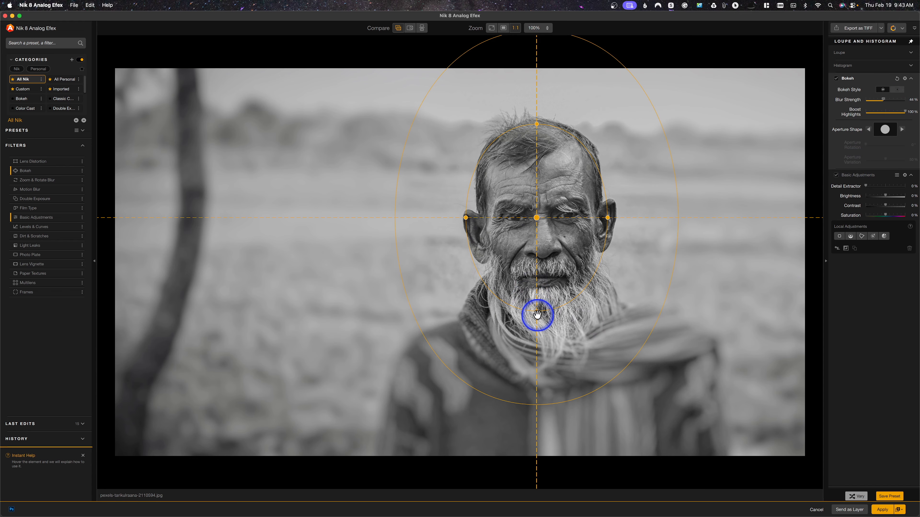
{"action": "left_click_drag", "start_coordinate": [537, 314], "coordinate": [540, 331]}
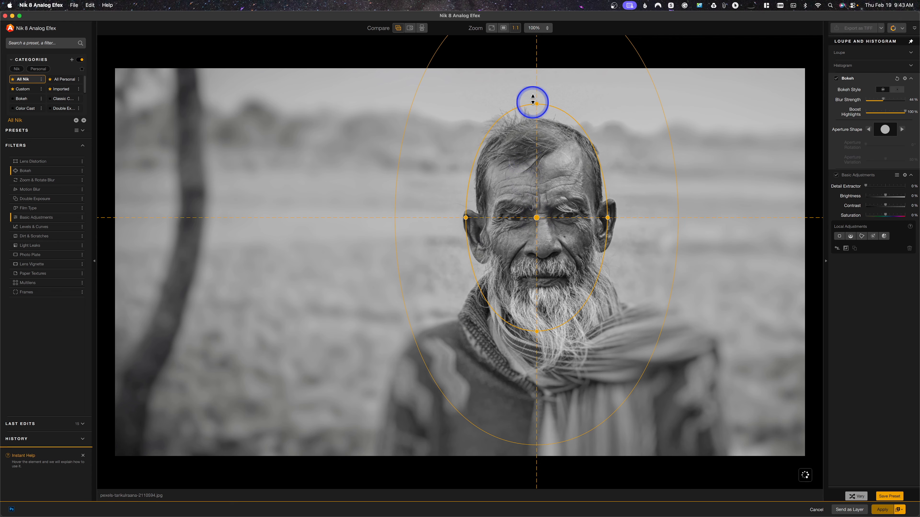
{"action": "left_click_drag", "start_coordinate": [536, 103], "coordinate": [536, 110]}
{"action": "left_click_drag", "start_coordinate": [536, 218], "coordinate": [538, 222]}
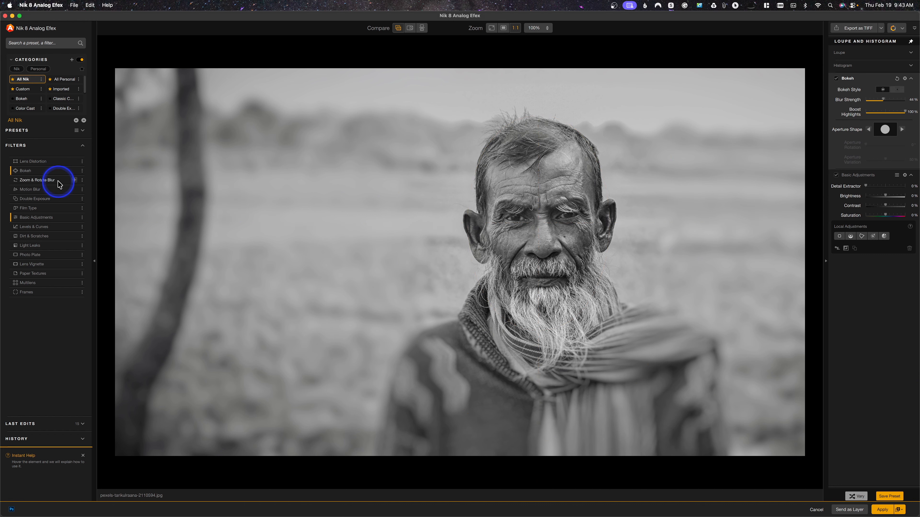
Try the Zoom & Rotate Blur filter on the portrait with its default settings and remove it
{"action": "left_click", "coordinate": [75, 181]}
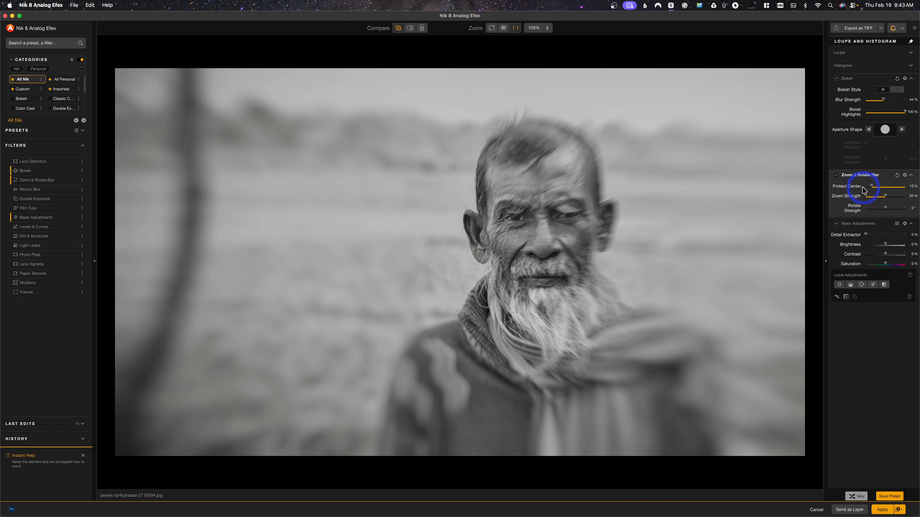
{"action": "left_click", "coordinate": [905, 175]}
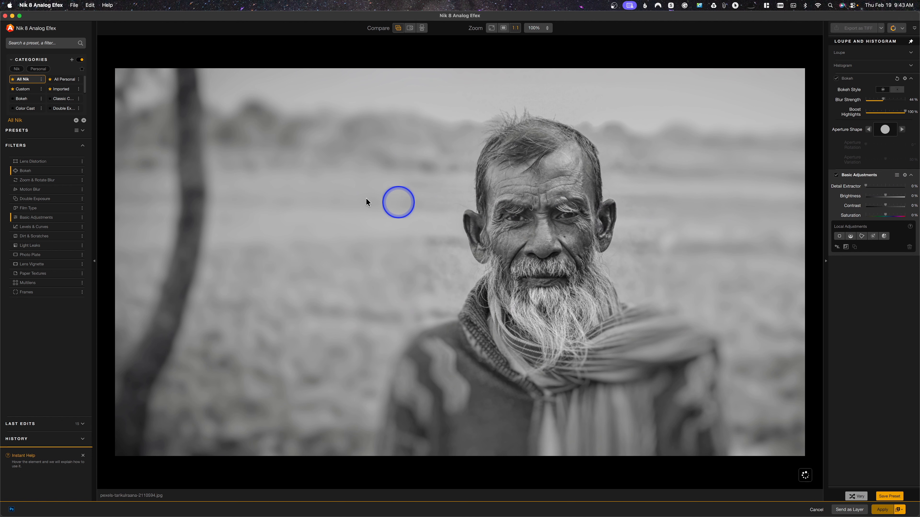
Try the Motion Blur filter, redirecting its blur diagonally downward at 75% strength, and remove it
{"action": "mouse_move", "coordinate": [81, 193]}
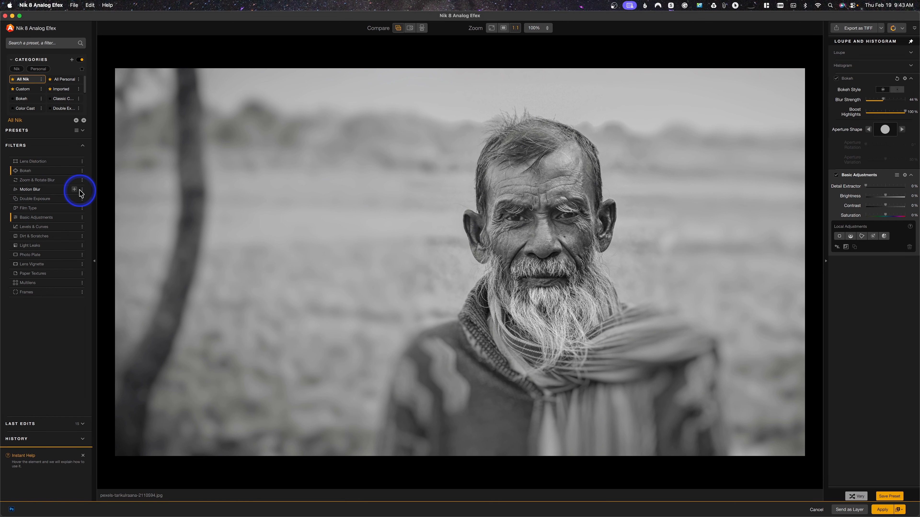
{"action": "left_click", "coordinate": [74, 190]}
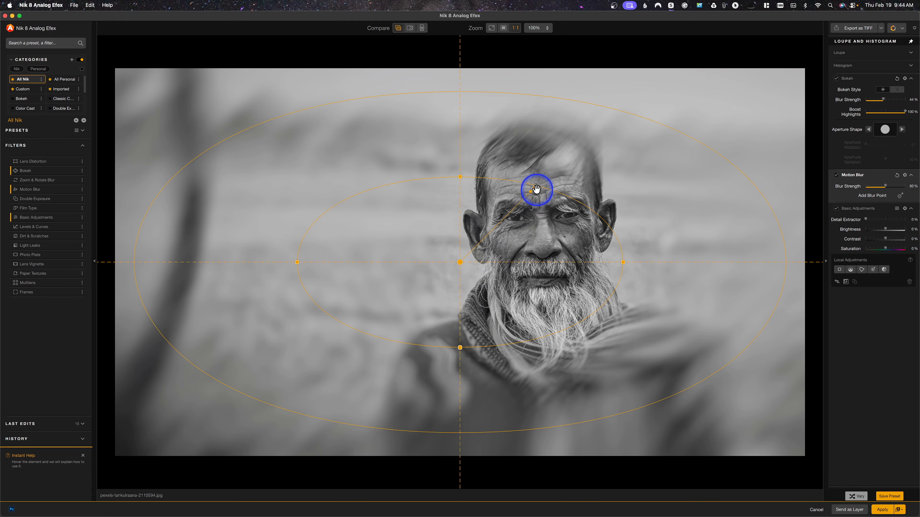
{"action": "left_click_drag", "start_coordinate": [533, 189], "coordinate": [555, 198]}
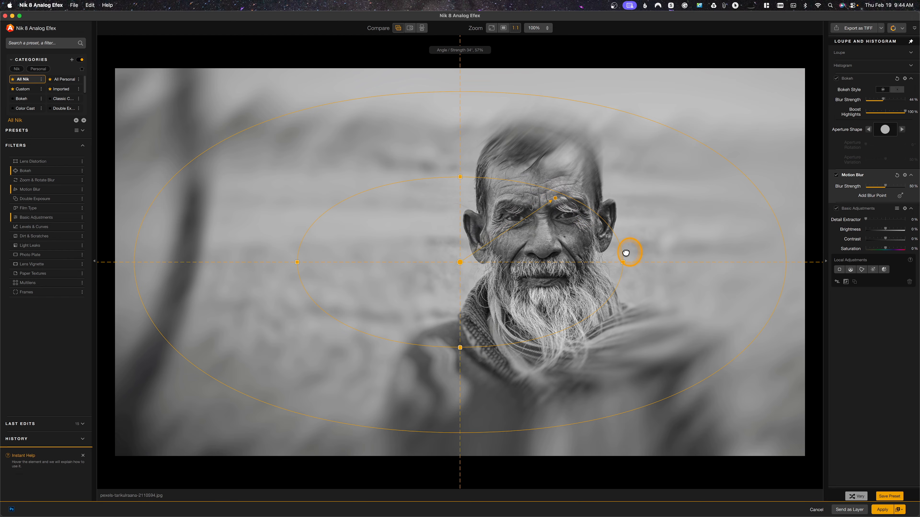
{"action": "left_click_drag", "start_coordinate": [625, 276], "coordinate": [587, 319]}
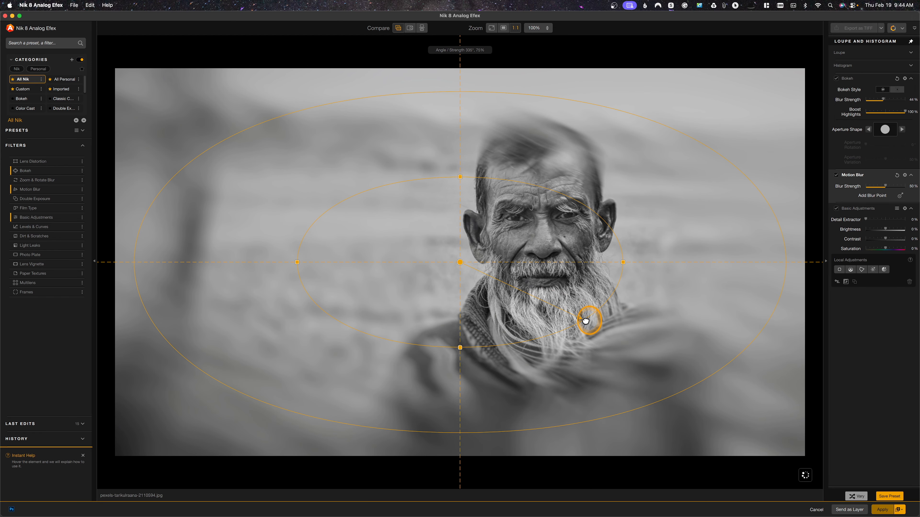
{"action": "left_click", "coordinate": [905, 175]}
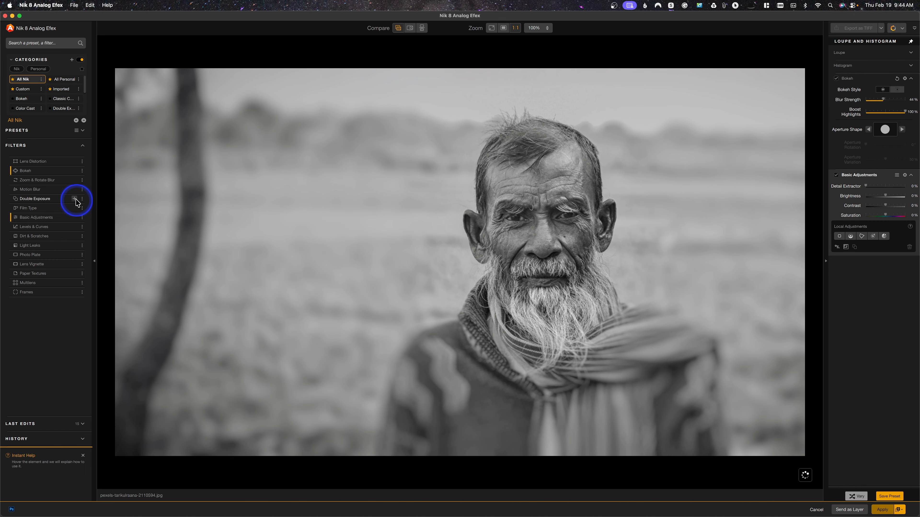
Blend the bridge photo over the portrait with the Double Exposure filter, trying 68% balance before settling on 50%
{"action": "left_click", "coordinate": [74, 200]}
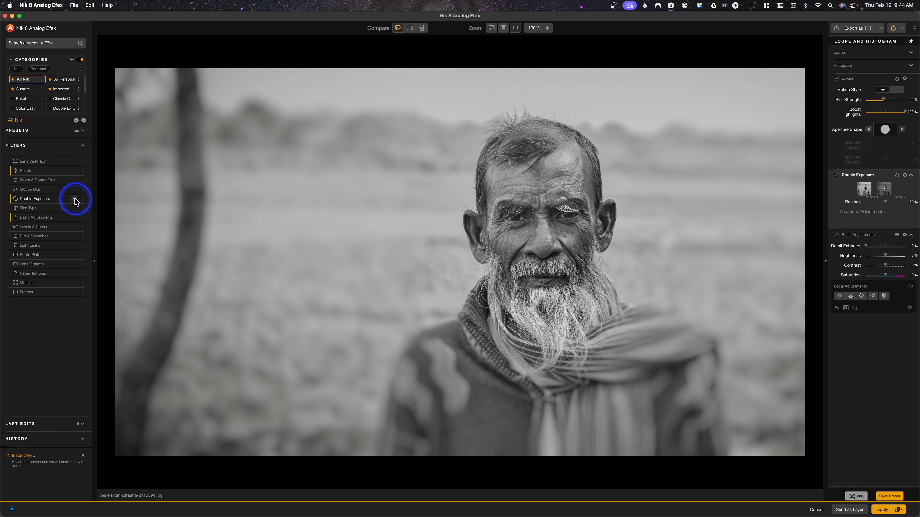
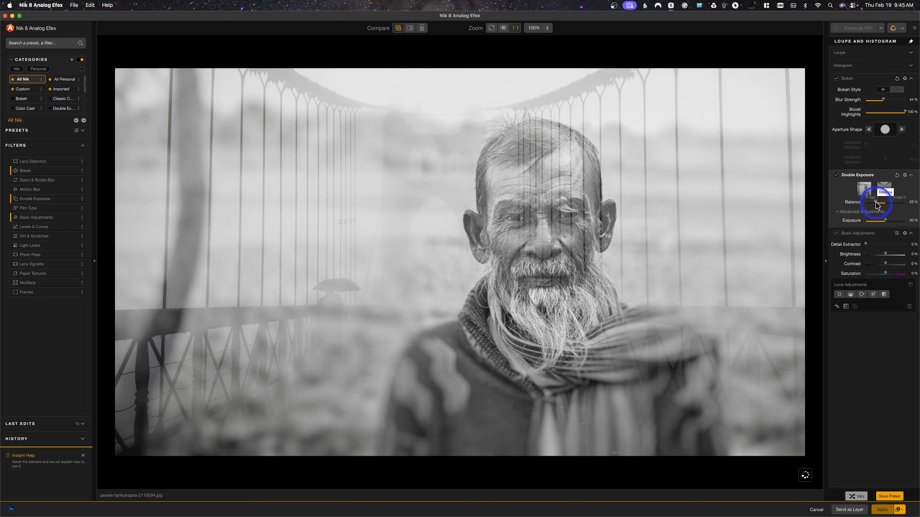
{"action": "left_click_drag", "start_coordinate": [875, 202], "coordinate": [892, 200]}
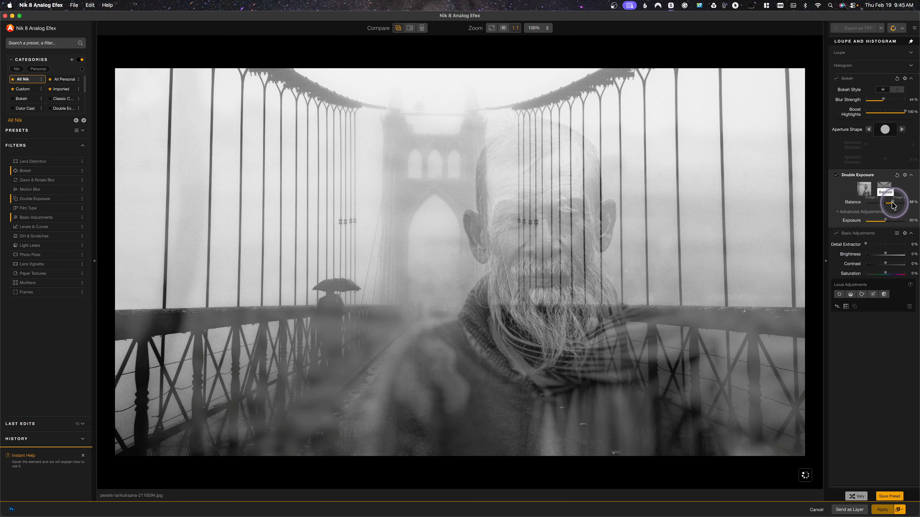
{"action": "left_click_drag", "start_coordinate": [892, 205], "coordinate": [885, 208]}
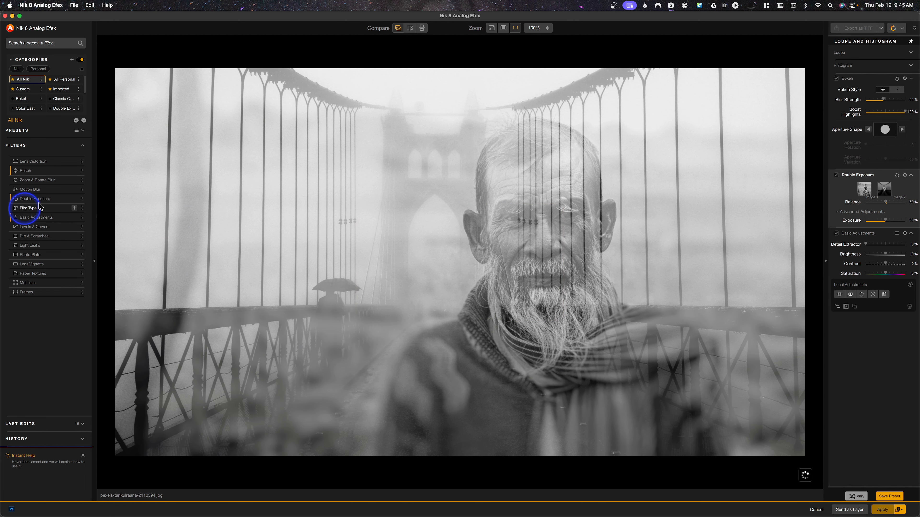
Add the Film Type filter, browse its film categories, try the last Warm film and settle on Warm film Akan 1
{"action": "left_click", "coordinate": [75, 208]}
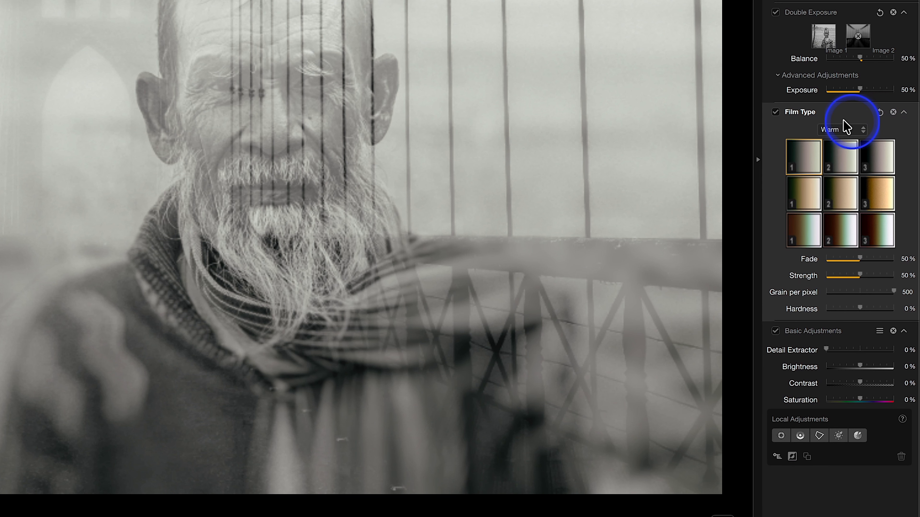
{"action": "left_click", "coordinate": [844, 131]}
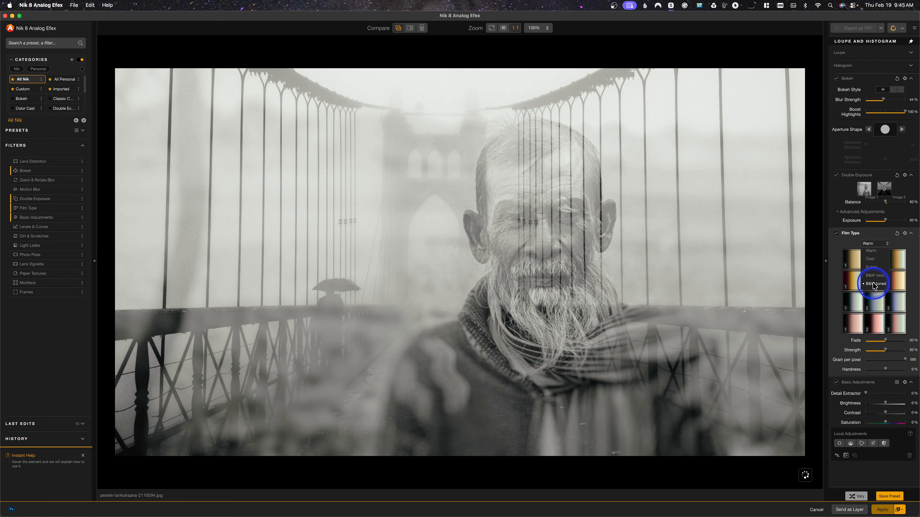
{"action": "left_click", "coordinate": [874, 284]}
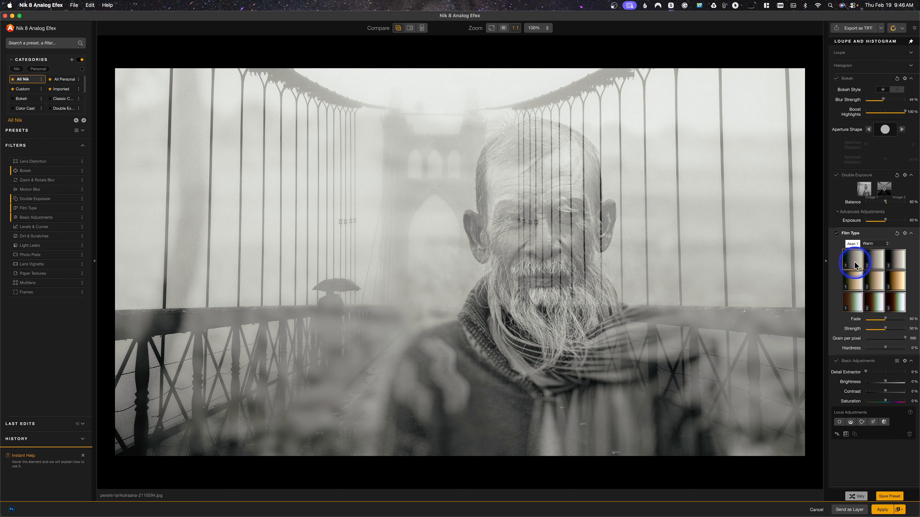
{"action": "left_click", "coordinate": [899, 299]}
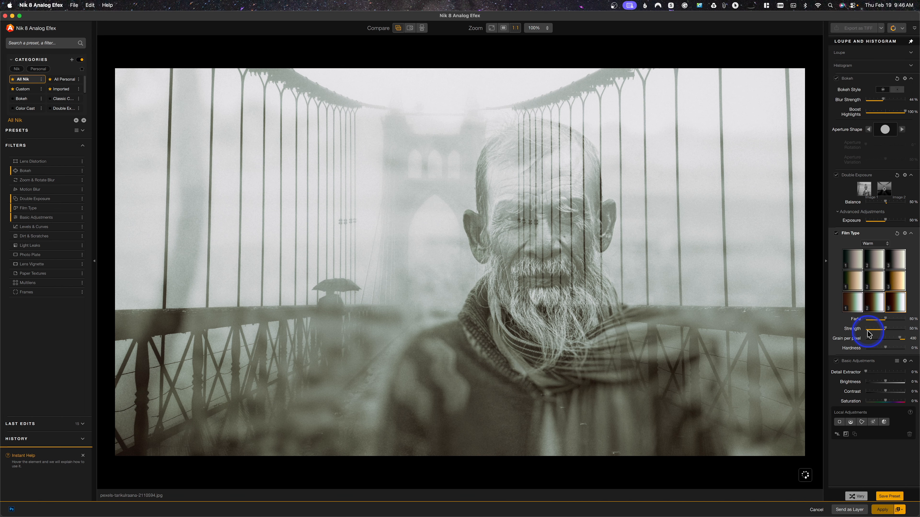
{"action": "left_click", "coordinate": [860, 255]}
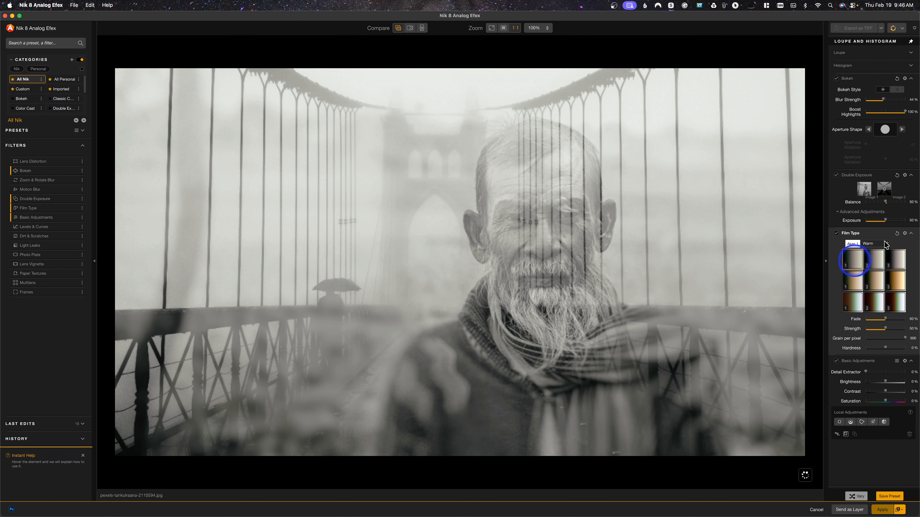
{"action": "left_click", "coordinate": [874, 244]}
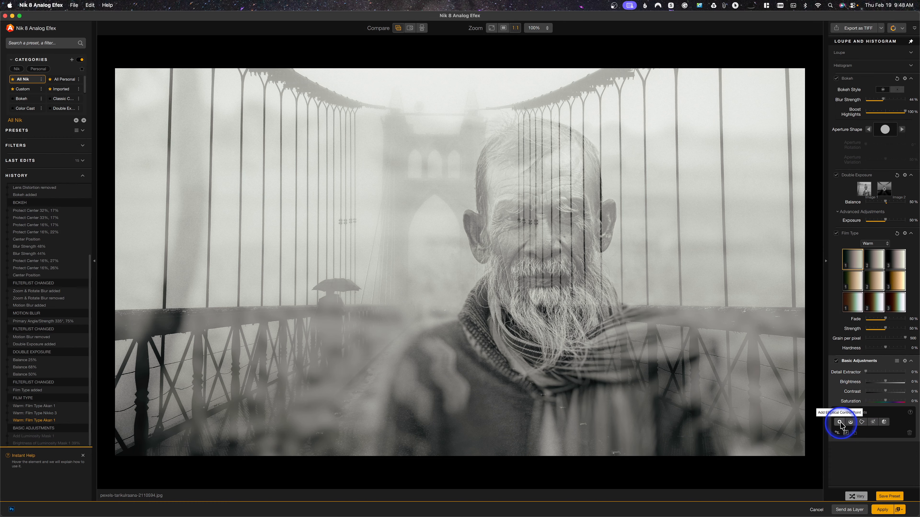
Try a Basic Adjustments luminosity mask on the shadows beside the beard with 42% detail extractor and 2% brightness, and revert it through the history
{"action": "left_click", "coordinate": [873, 424]}
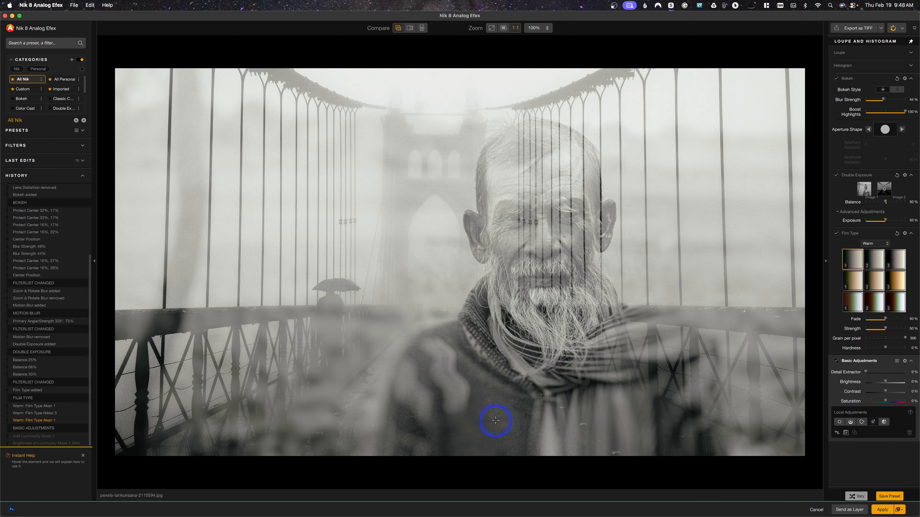
{"action": "left_click", "coordinate": [506, 319]}
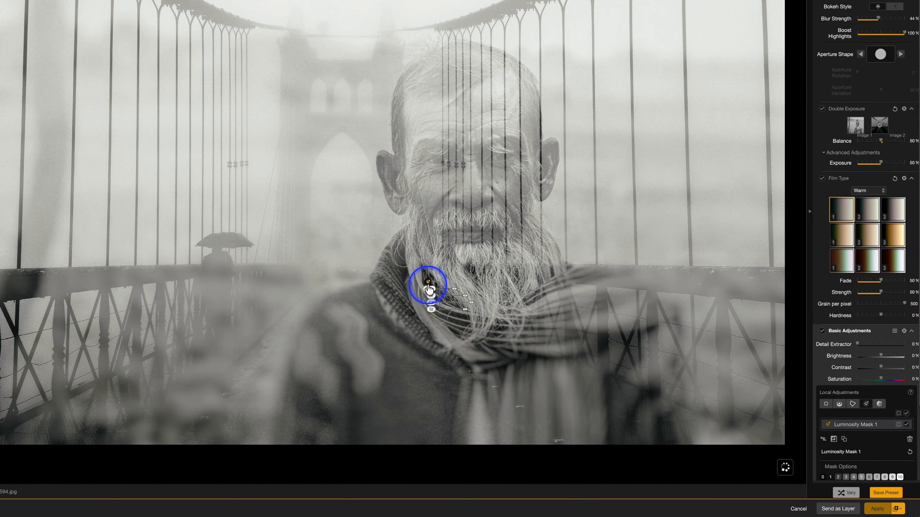
{"action": "scroll", "coordinate": [813, 314], "scroll_direction": "down", "scroll_amount": 5}
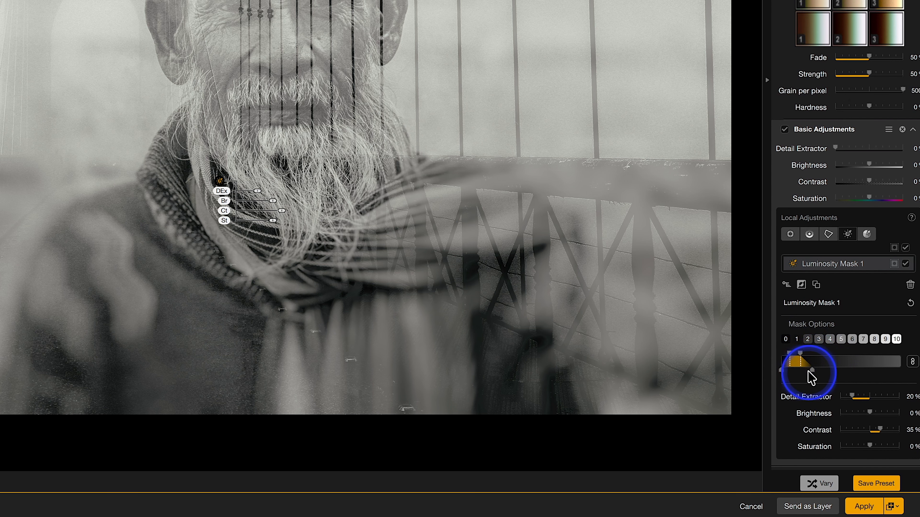
{"action": "mouse_move", "coordinate": [811, 371]}
{"action": "left_mouse_down"}
{"action": "mouse_move", "coordinate": [799, 378]}
{"action": "mouse_move", "coordinate": [808, 367]}
{"action": "left_mouse_up"}
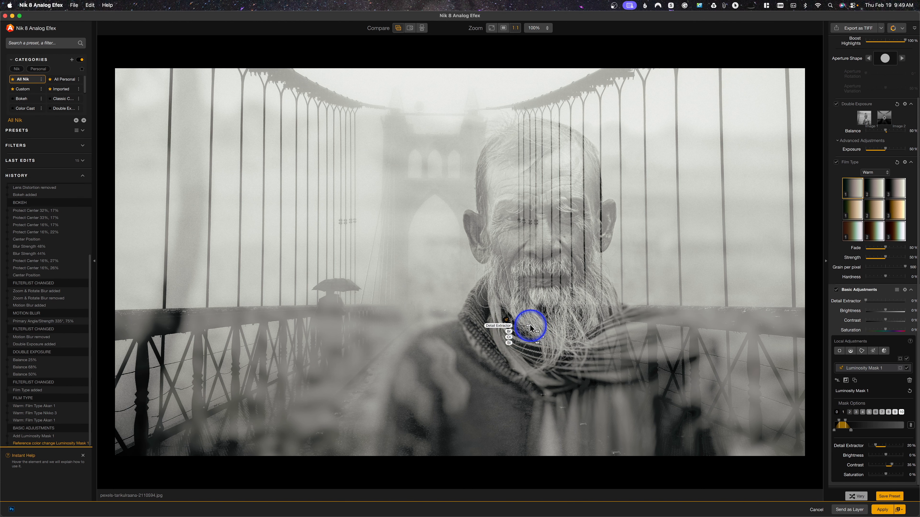
{"action": "left_click_drag", "start_coordinate": [522, 323], "coordinate": [537, 331]}
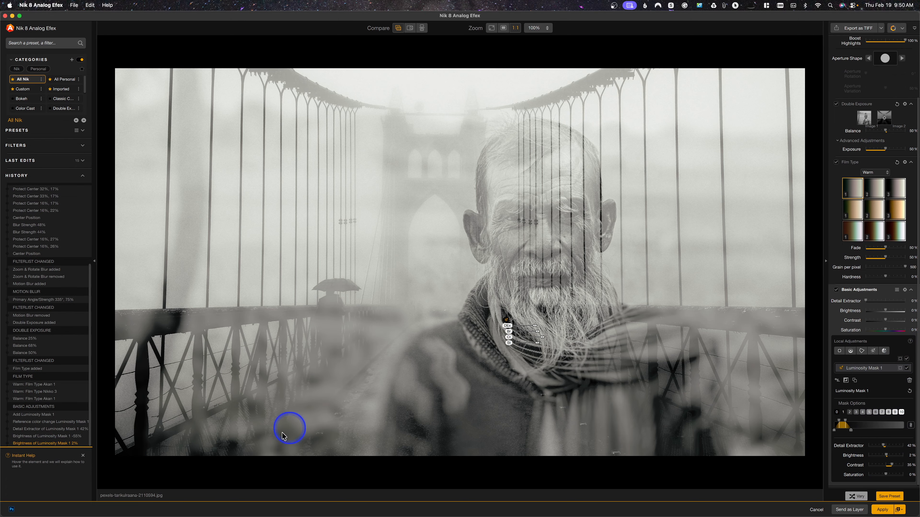
{"action": "left_click", "coordinate": [34, 398]}
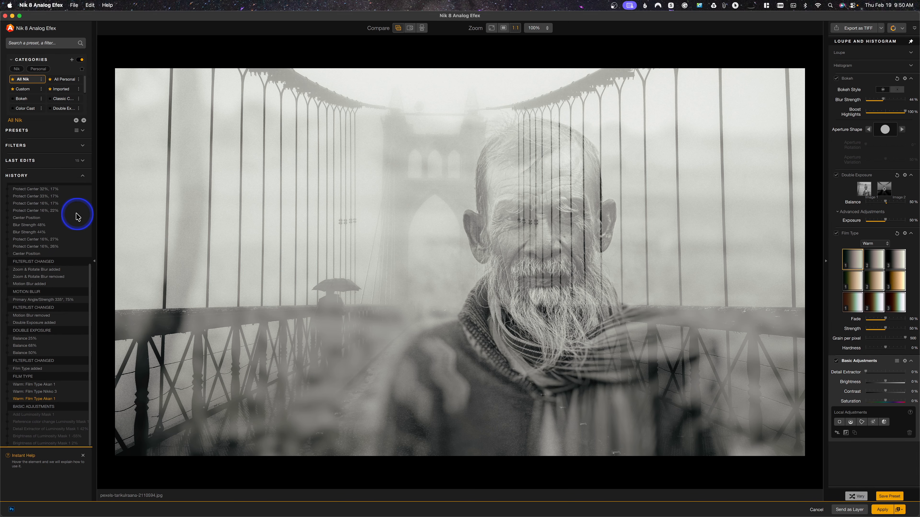
Add the Levels & Curves and Dirt & Scratches filters, choosing the Dust and Lint texture in the fourth row, third column
{"action": "left_click", "coordinate": [83, 146]}
{"action": "left_click", "coordinate": [75, 227]}
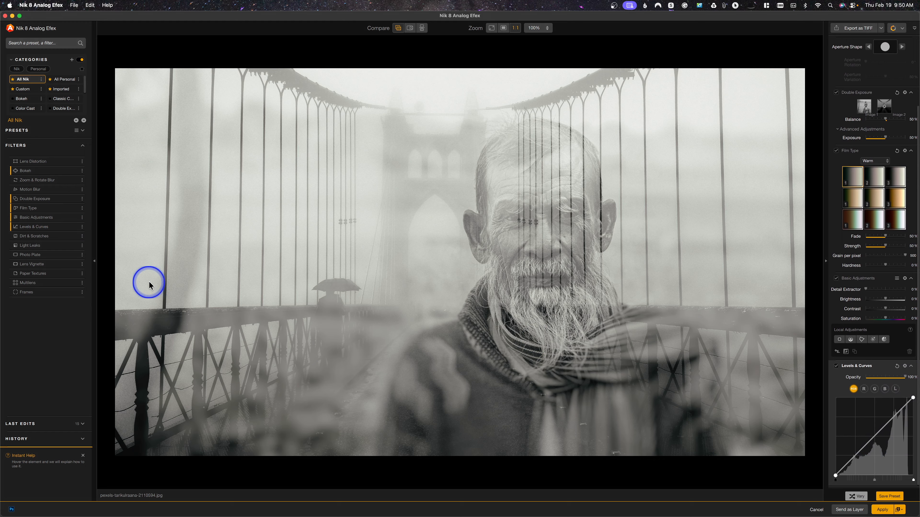
{"action": "left_click", "coordinate": [74, 237]}
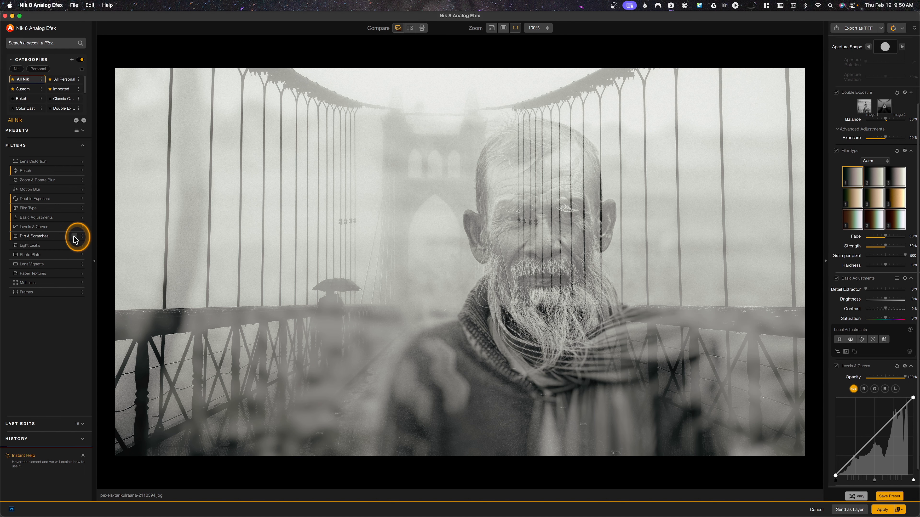
{"action": "scroll", "coordinate": [888, 402], "scroll_direction": "down", "scroll_amount": 3}
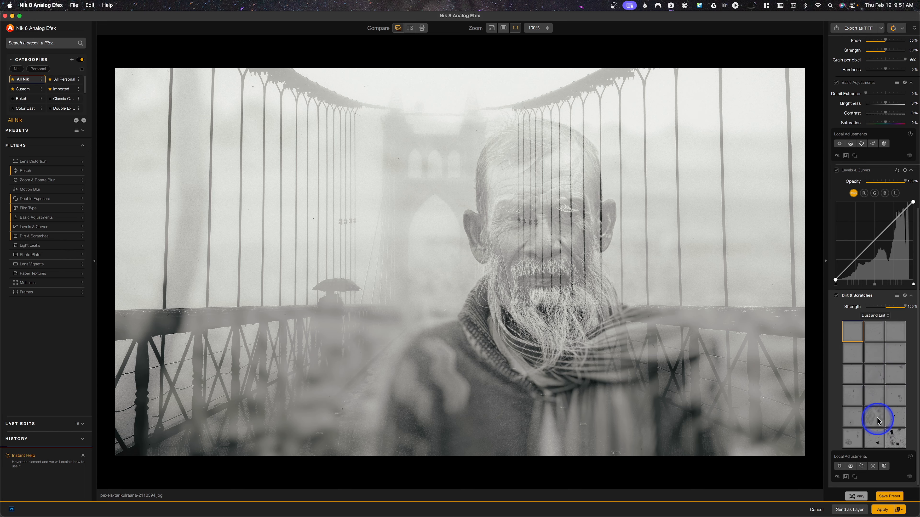
{"action": "left_click", "coordinate": [893, 400]}
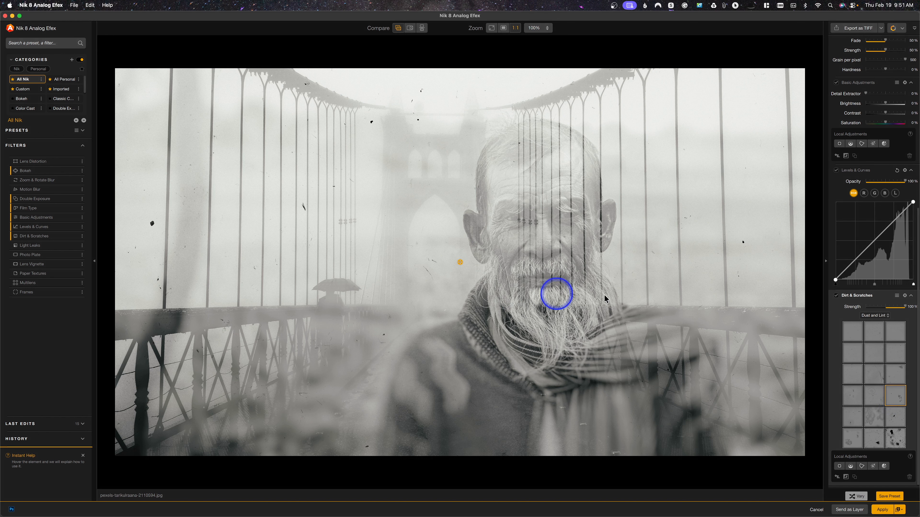
Try the heavily spotted Eroded texture in the second row for Dirt & Scratches at 100% strength
{"action": "left_click", "coordinate": [881, 316]}
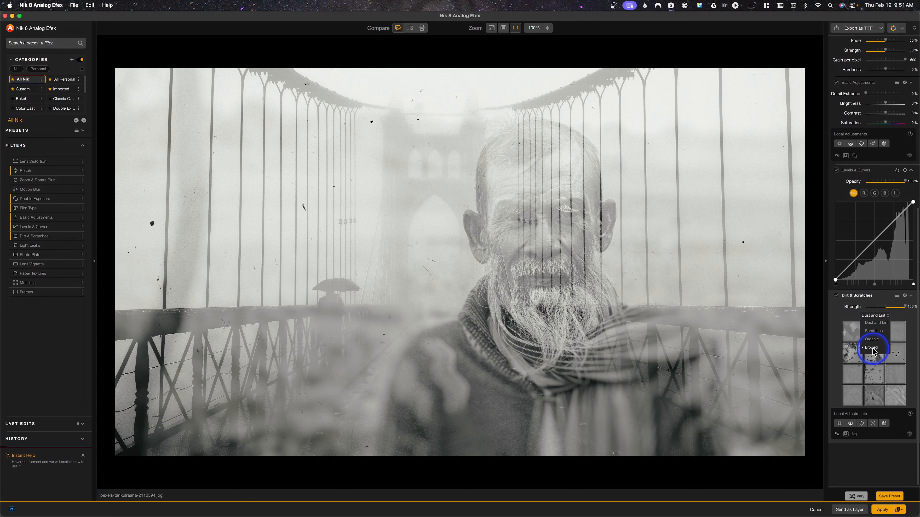
{"action": "left_click", "coordinate": [873, 348]}
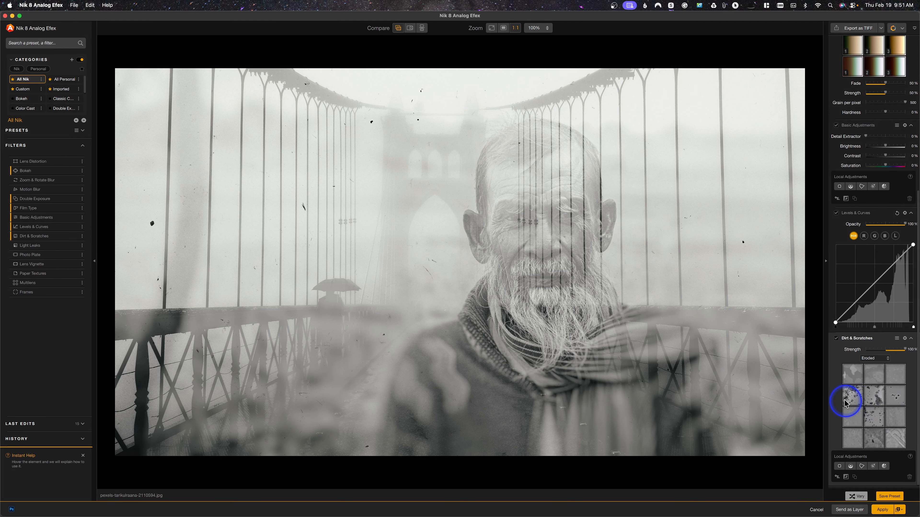
{"action": "left_click", "coordinate": [854, 397]}
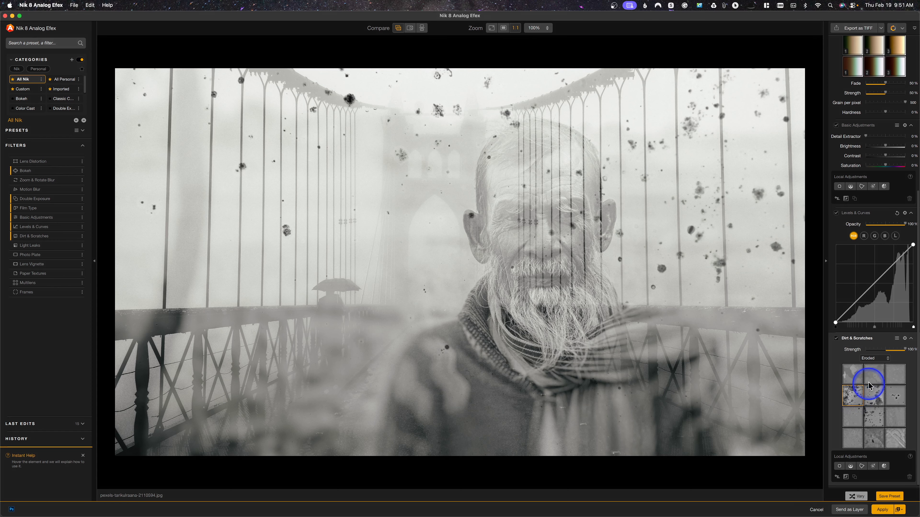
{"action": "mouse_move", "coordinate": [906, 349]}
{"action": "left_mouse_down"}
{"action": "mouse_move", "coordinate": [895, 351]}
{"action": "mouse_move", "coordinate": [912, 350]}
{"action": "left_mouse_up"}
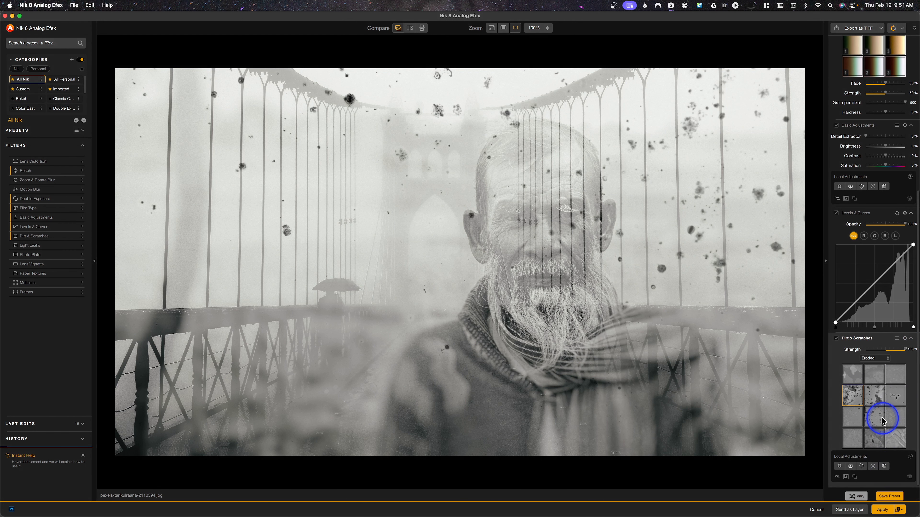
Set Dirt & Scratches to the Dust and Lint texture in the fourth row, first column, at 45% strength
{"action": "left_click", "coordinate": [877, 358]}
{"action": "left_click", "coordinate": [881, 366]}
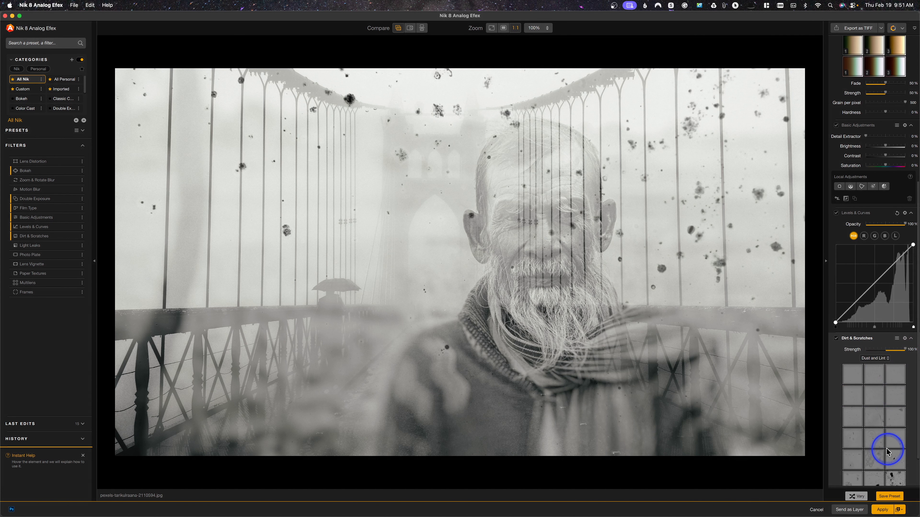
{"action": "left_click", "coordinate": [855, 443]}
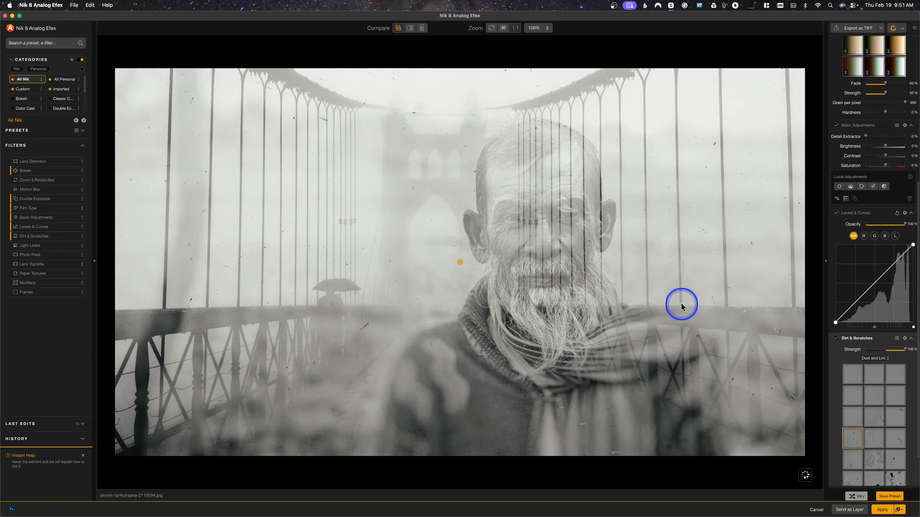
{"action": "left_click_drag", "start_coordinate": [904, 349], "coordinate": [894, 352]}
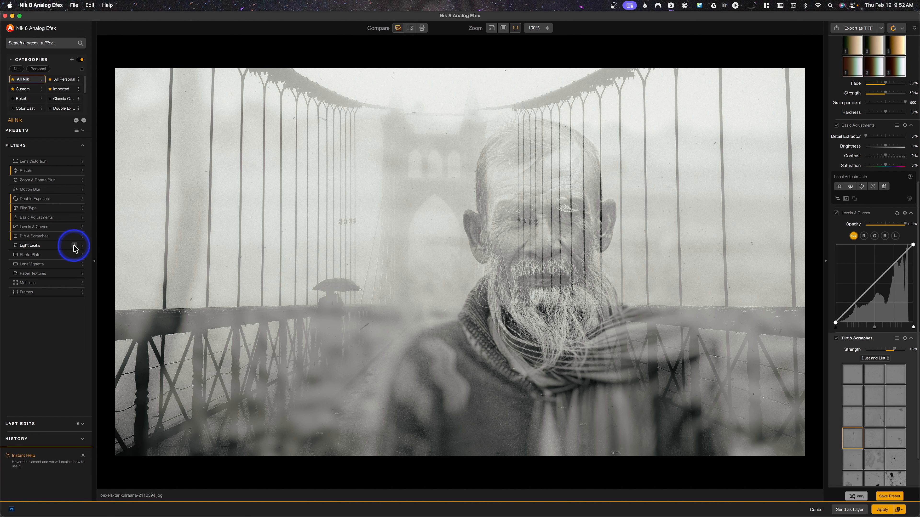
Add the Light Leaks filter, pick the grey streaked Dynamic leak in the fifth row and reduce its strength to 0%
{"action": "left_click", "coordinate": [74, 246]}
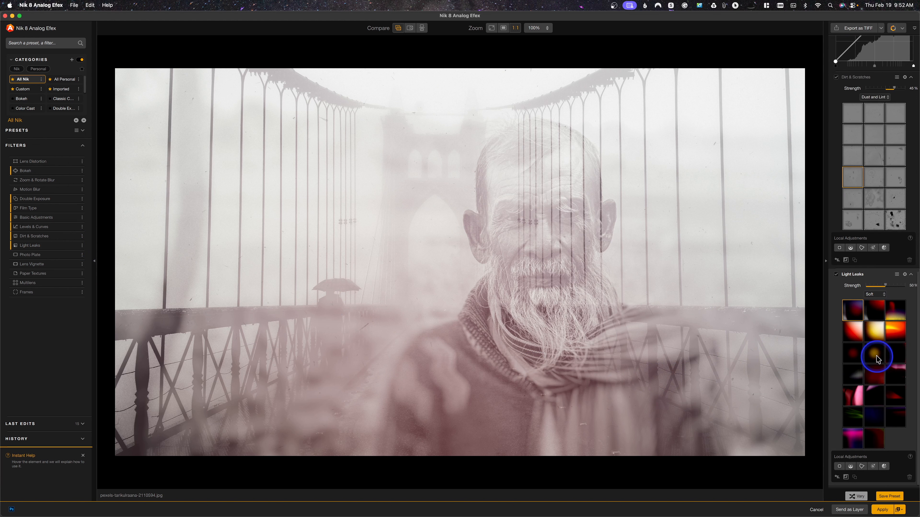
{"action": "left_click", "coordinate": [879, 295]}
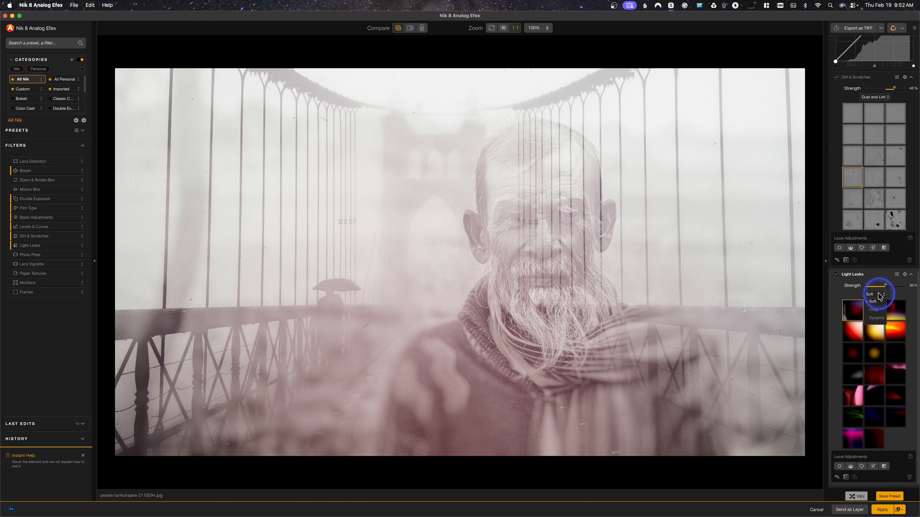
{"action": "left_click", "coordinate": [880, 310]}
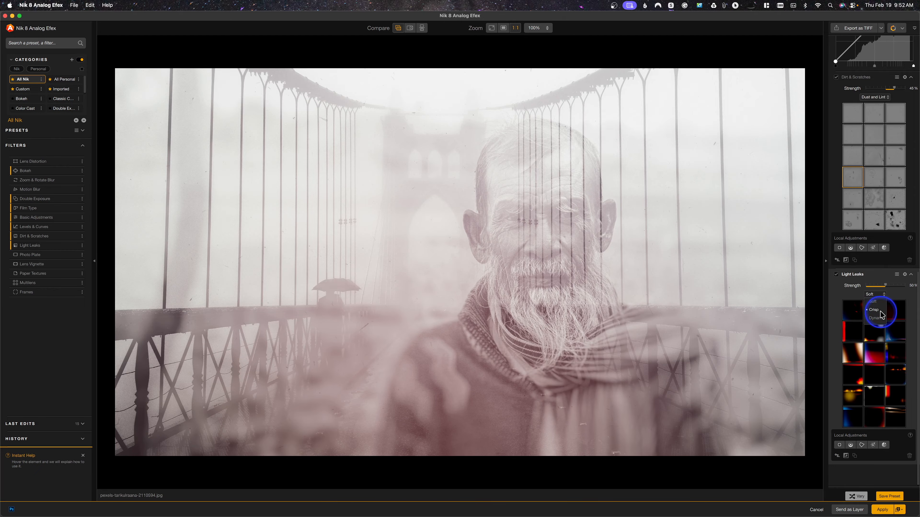
{"action": "left_click", "coordinate": [881, 318]}
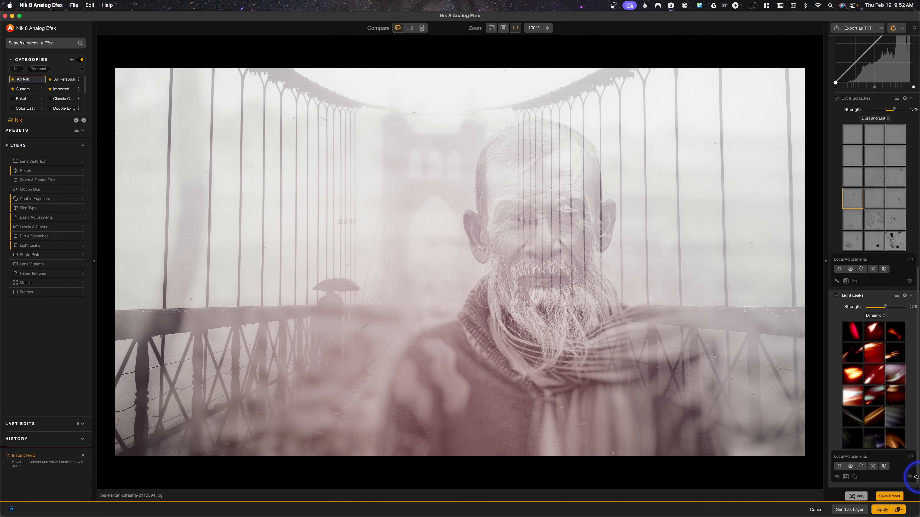
{"action": "left_click", "coordinate": [895, 378]}
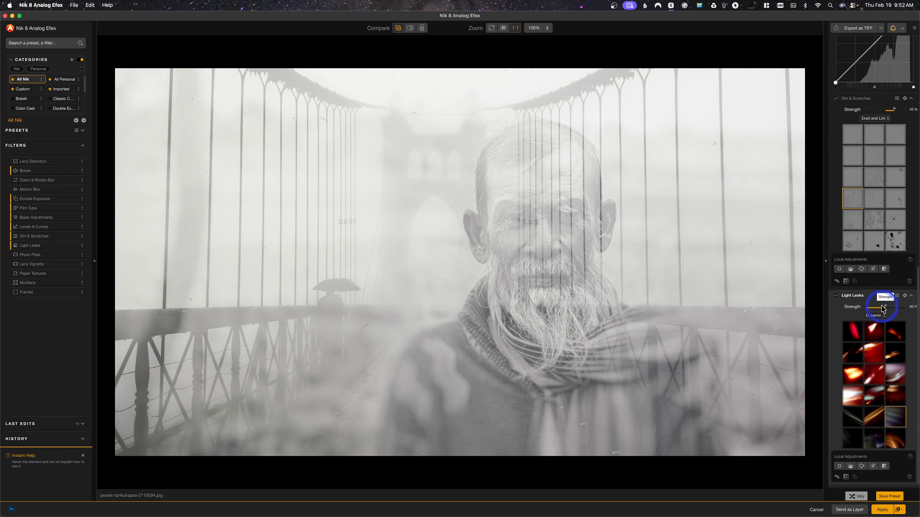
{"action": "left_click_drag", "start_coordinate": [887, 308], "coordinate": [857, 313]}
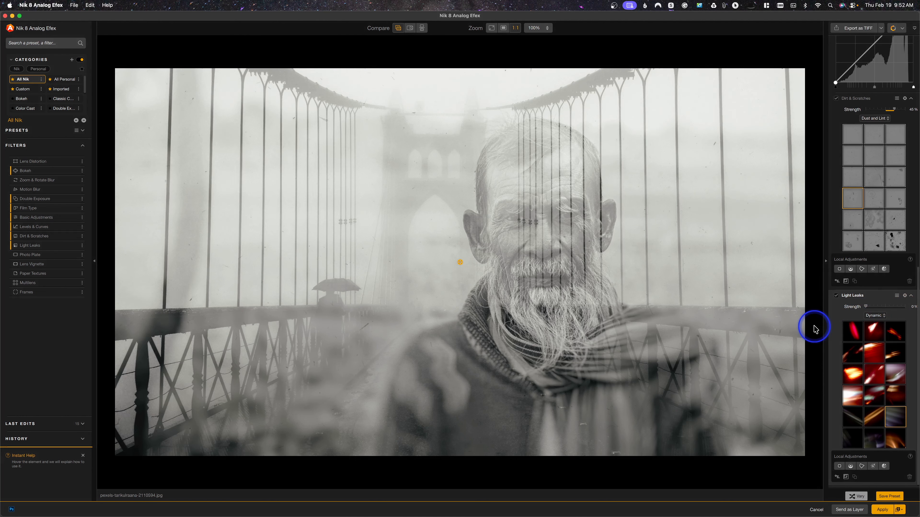
Add the Photo Plate filter to the double-exposed portrait
{"action": "mouse_move", "coordinate": [84, 256]}
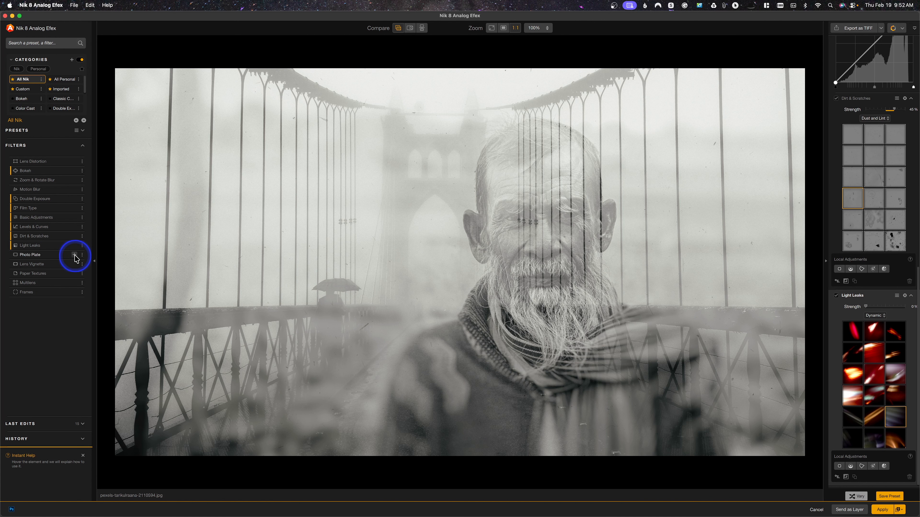
{"action": "left_click", "coordinate": [74, 255]}
{"action": "left_click", "coordinate": [329, 254]}
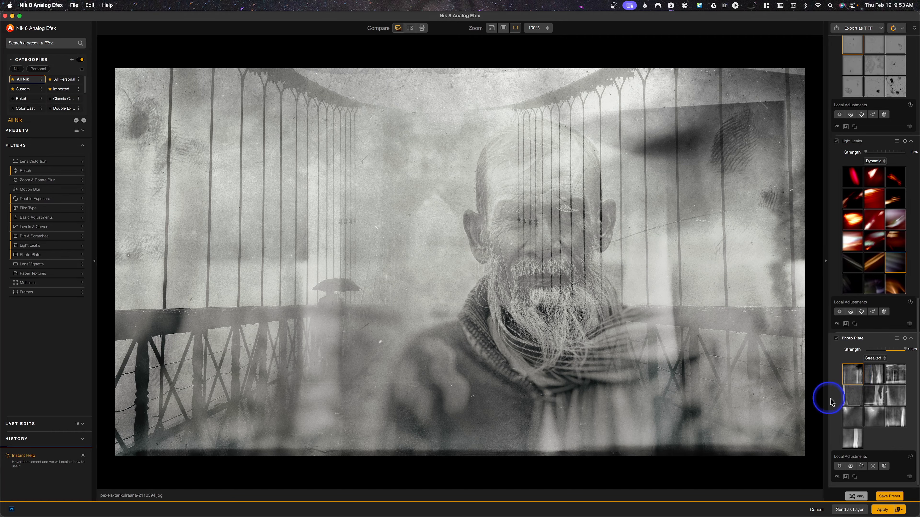
Set Photo Plate to the second Streaked plate in the first row at 71% strength
{"action": "left_click", "coordinate": [873, 375]}
{"action": "left_click", "coordinate": [898, 376]}
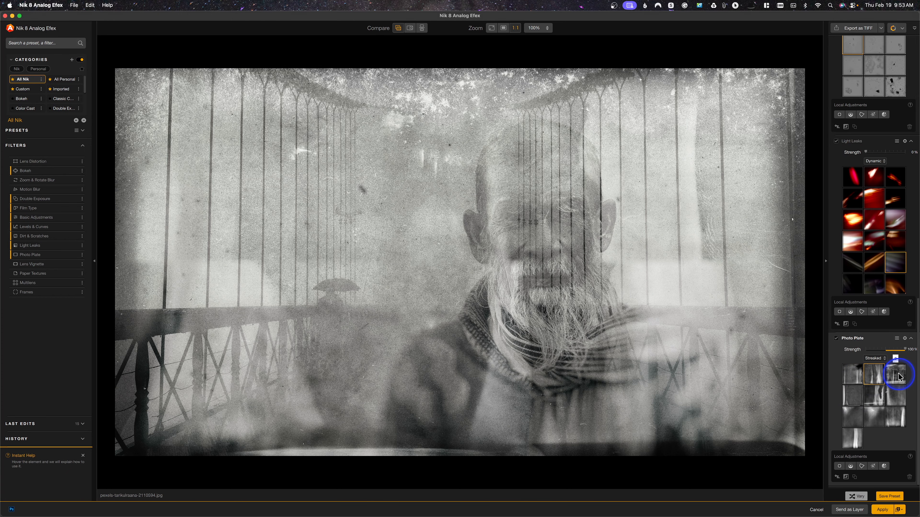
{"action": "left_click_drag", "start_coordinate": [904, 349], "coordinate": [894, 354]}
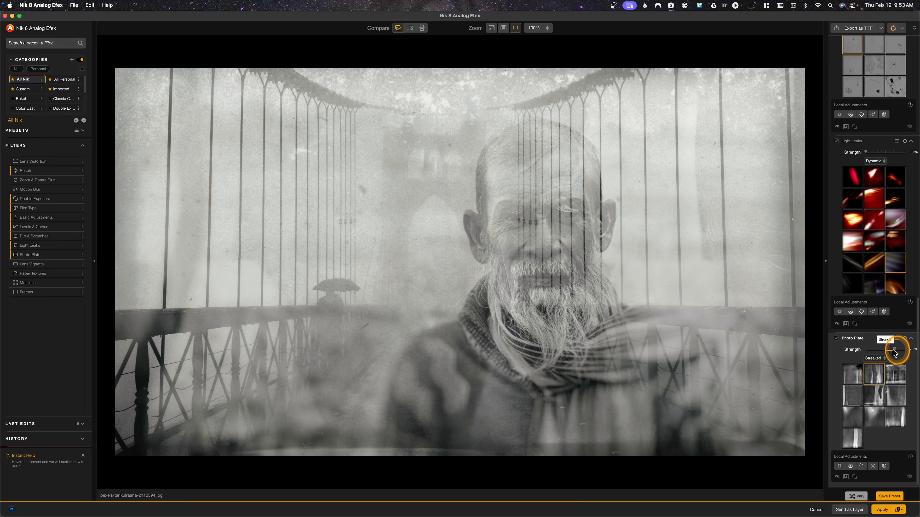
{"action": "left_click_drag", "start_coordinate": [894, 353], "coordinate": [893, 353]}
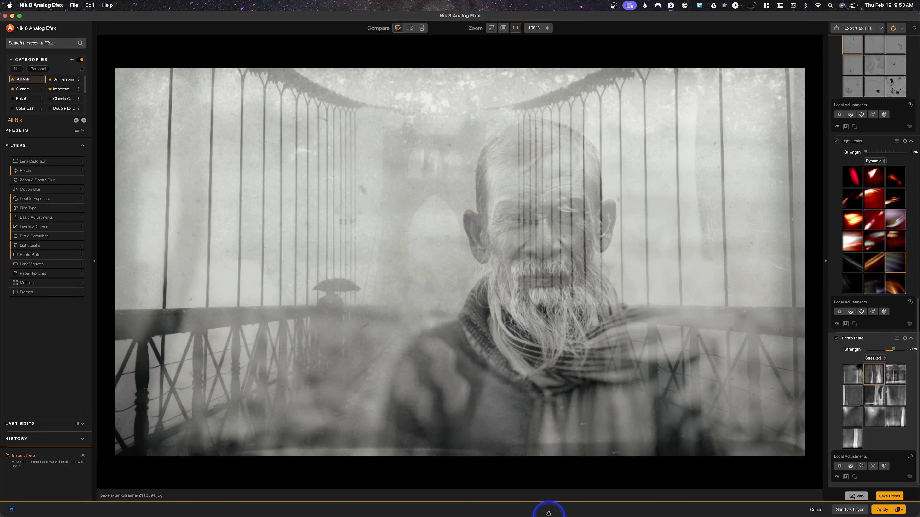
Add a Lens Vignette with a fully rectangular Shape of 100, Size 46% and Amount -17%
{"action": "left_click", "coordinate": [75, 265]}
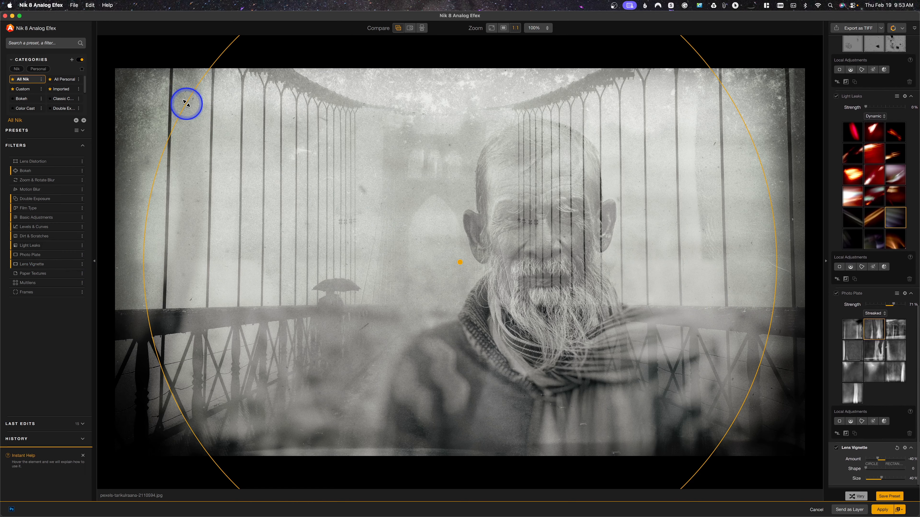
{"action": "left_click_drag", "start_coordinate": [186, 103], "coordinate": [190, 107]}
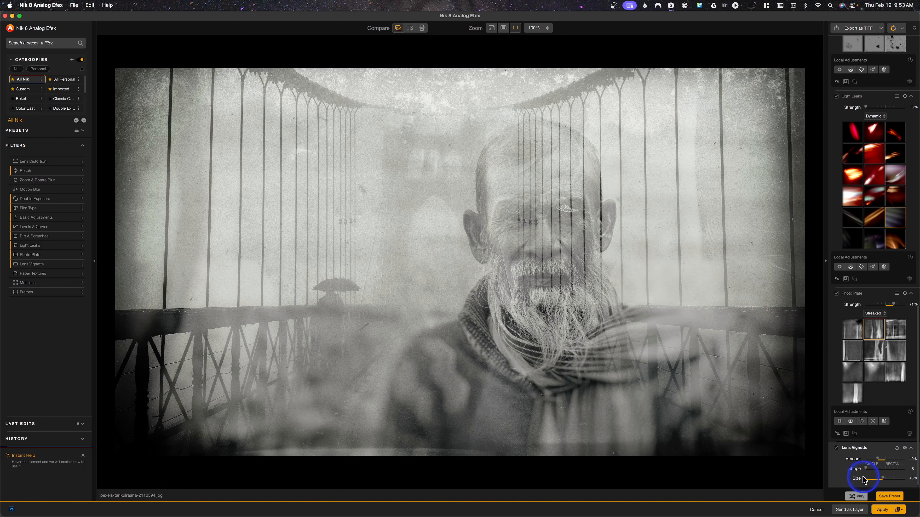
{"action": "left_click_drag", "start_coordinate": [865, 468], "coordinate": [904, 473]}
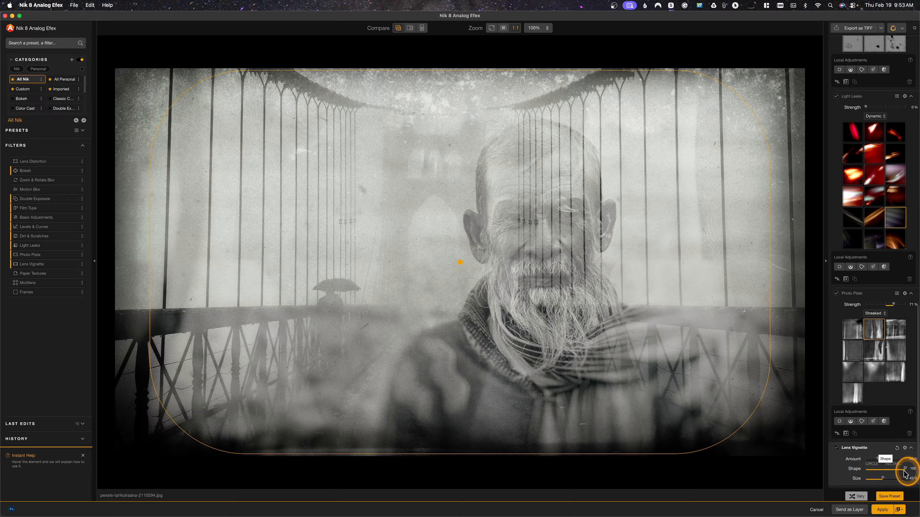
{"action": "left_click", "coordinate": [882, 479]}
{"action": "left_click_drag", "start_coordinate": [881, 481], "coordinate": [887, 480]}
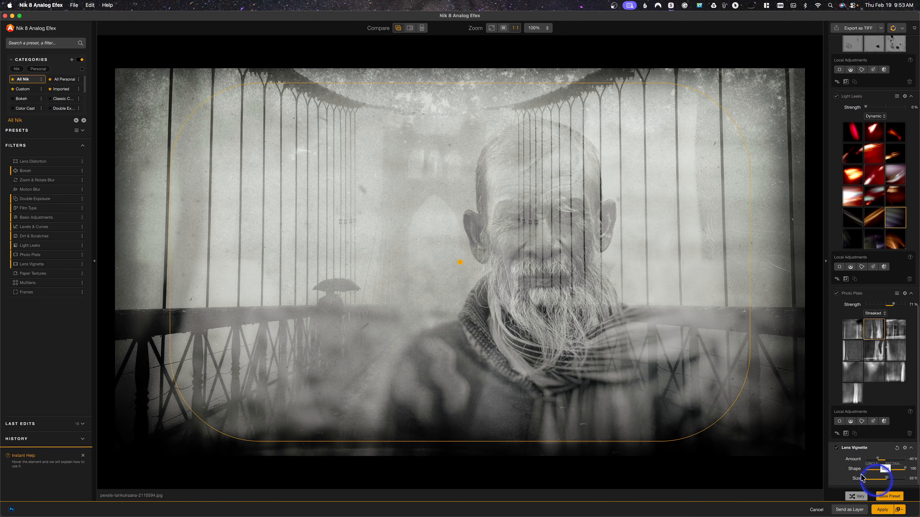
{"action": "left_click_drag", "start_coordinate": [168, 312], "coordinate": [158, 312]}
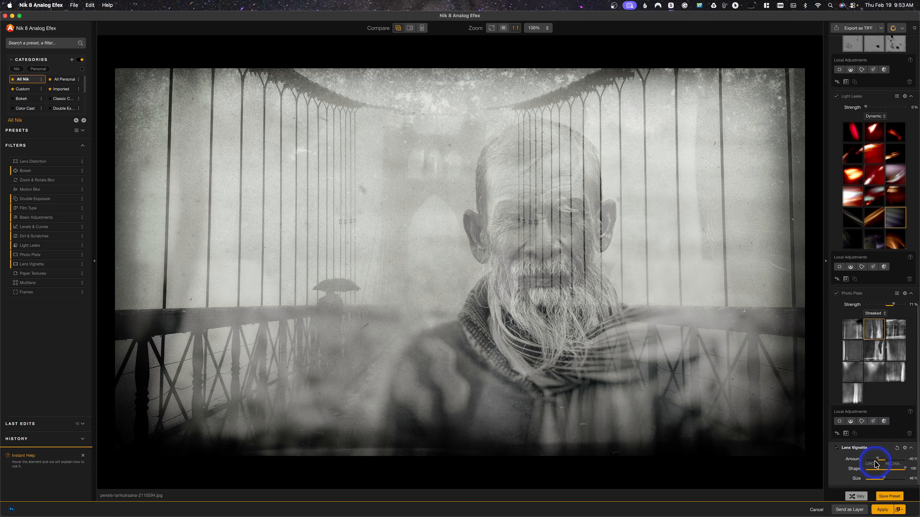
{"action": "mouse_move", "coordinate": [881, 460]}
{"action": "left_mouse_down"}
{"action": "mouse_move", "coordinate": [872, 460]}
{"action": "mouse_move", "coordinate": [902, 462]}
{"action": "mouse_move", "coordinate": [883, 461]}
{"action": "left_mouse_up"}
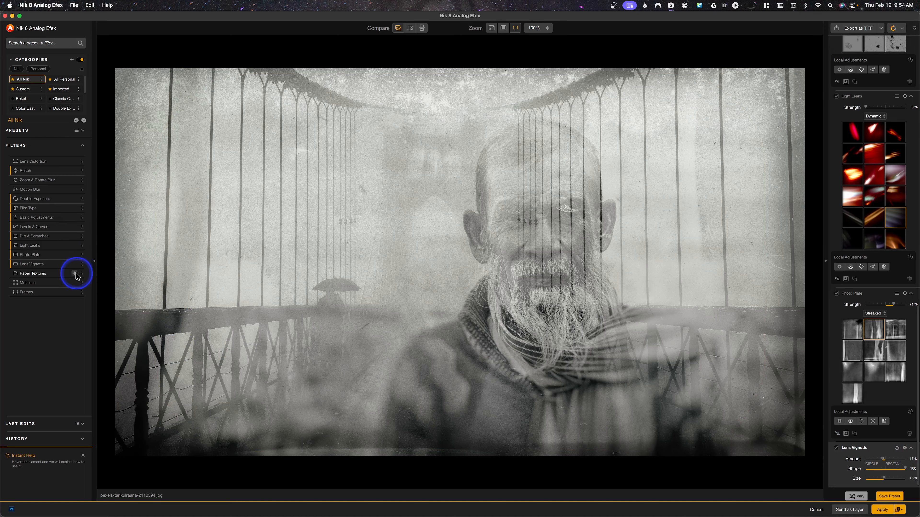
Add the Paper Textures filter with the first Classic texture and preview its blending modes, keeping Multiply
{"action": "left_click", "coordinate": [75, 274]}
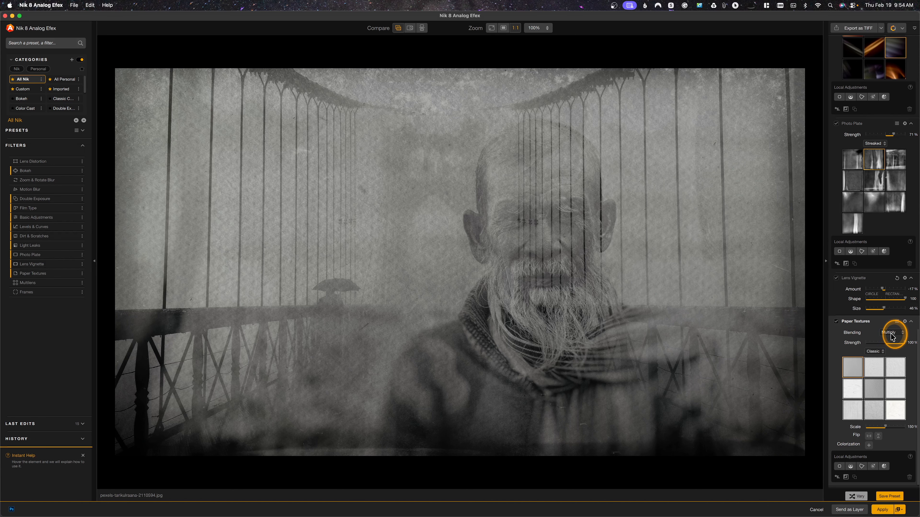
{"action": "left_click", "coordinate": [892, 336]}
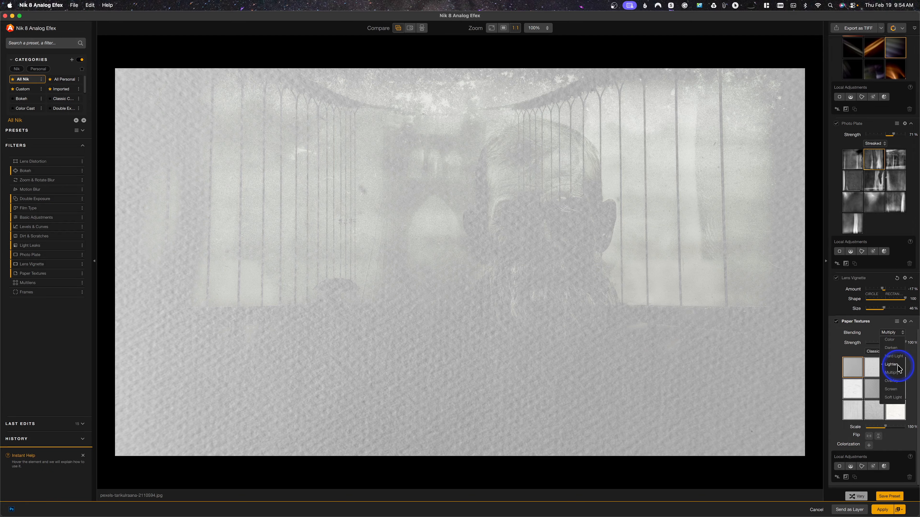
{"action": "left_click", "coordinate": [894, 372]}
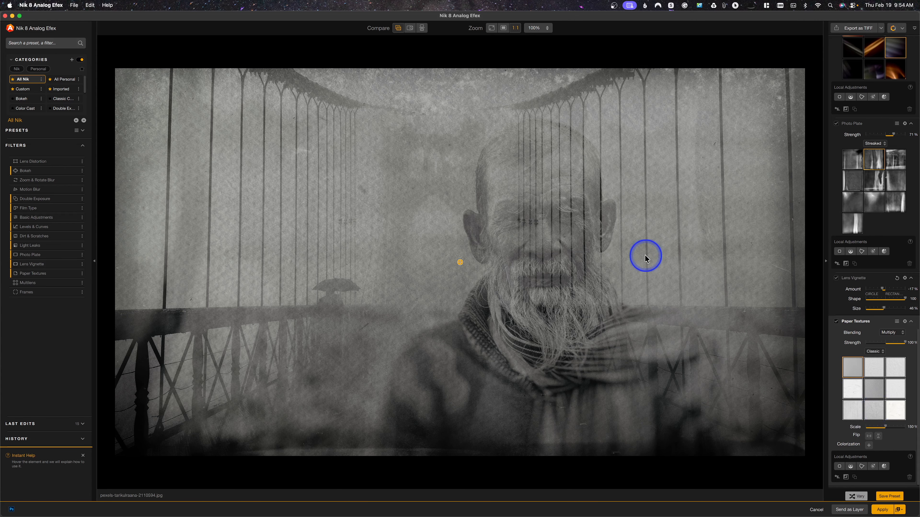
Compare Overlay and Screen blending for Paper Textures, choose Soft Light and set the strength to 48%
{"action": "left_click", "coordinate": [893, 332]}
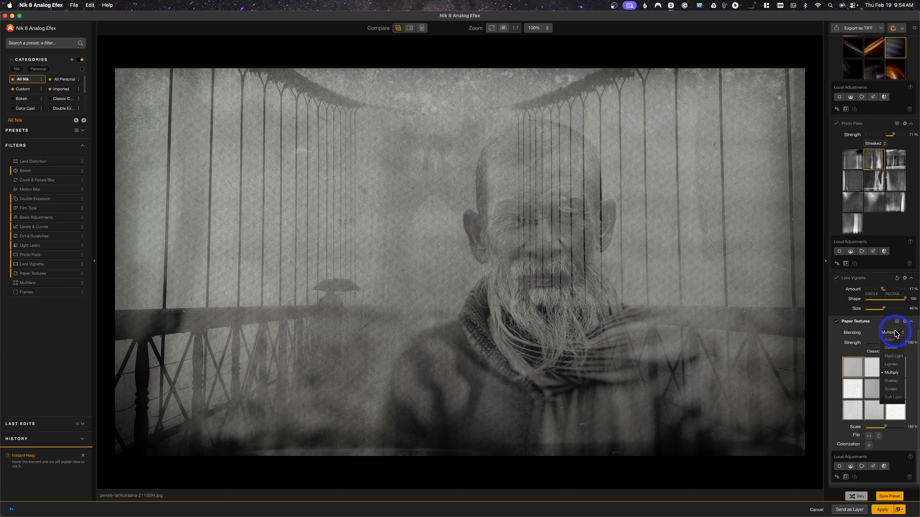
{"action": "left_click", "coordinate": [891, 381]}
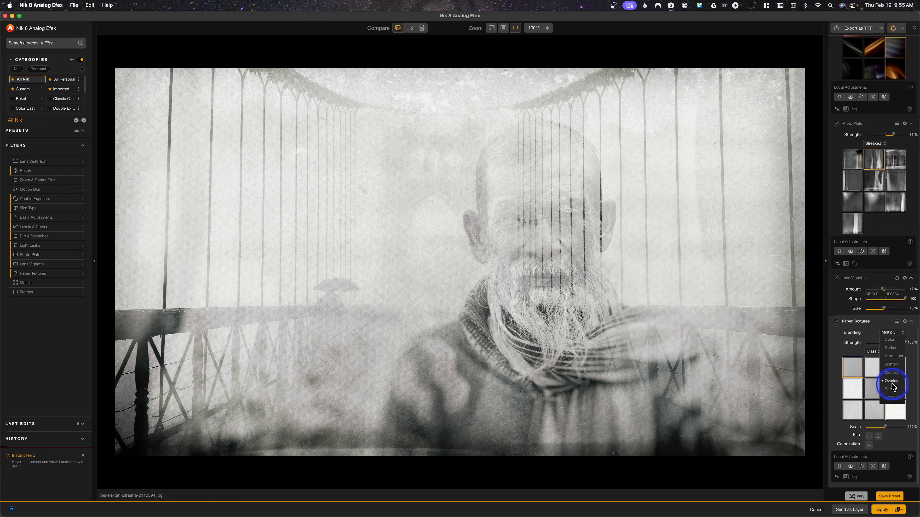
{"action": "left_click", "coordinate": [891, 389]}
{"action": "left_click", "coordinate": [894, 398]}
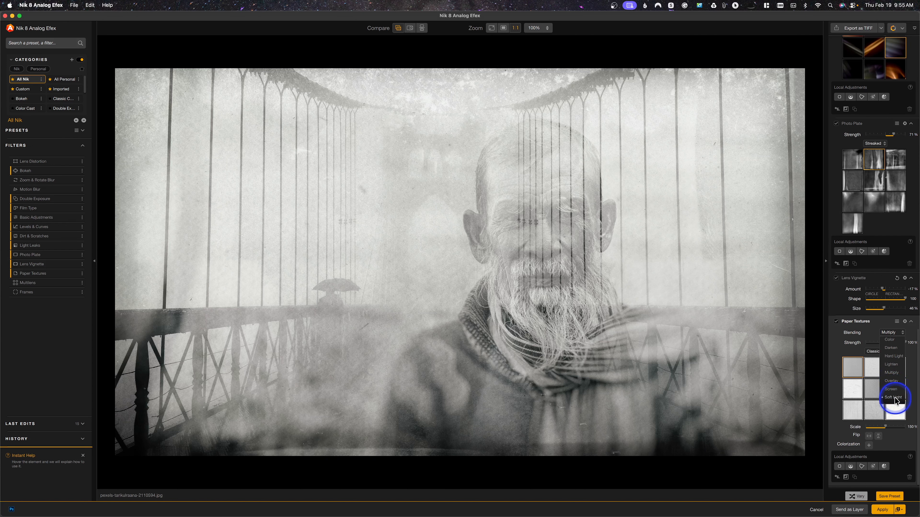
{"action": "left_click", "coordinate": [893, 398]}
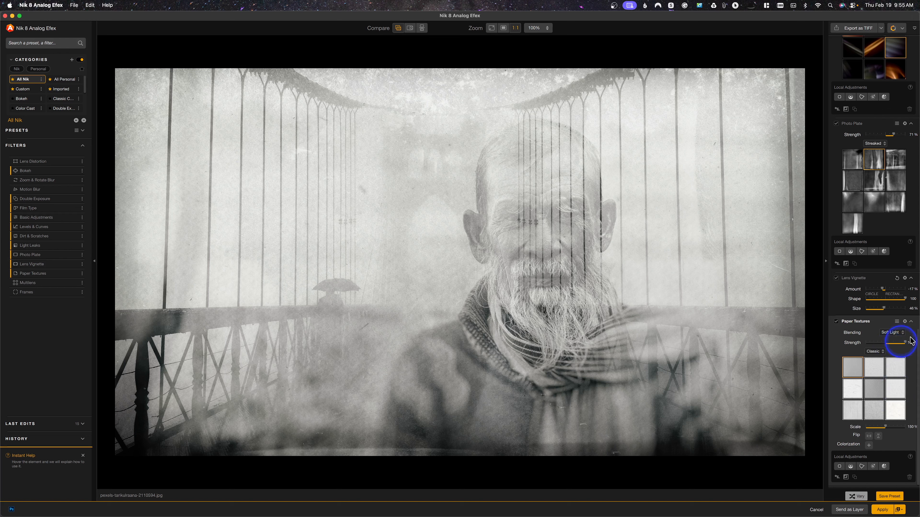
{"action": "left_click_drag", "start_coordinate": [907, 344], "coordinate": [895, 347]}
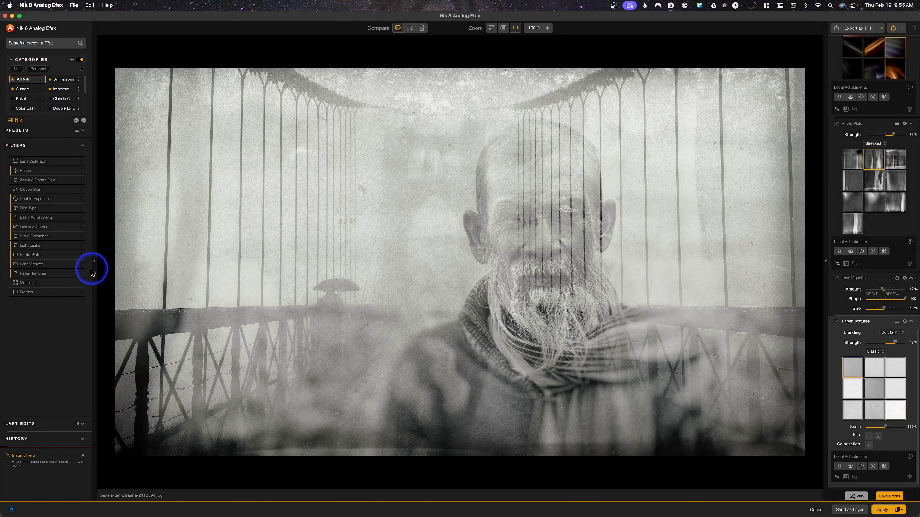
Try the Multilens filter with the three-row and four-column layouts, using a border width of 28% on the four columns
{"action": "mouse_move", "coordinate": [75, 284]}
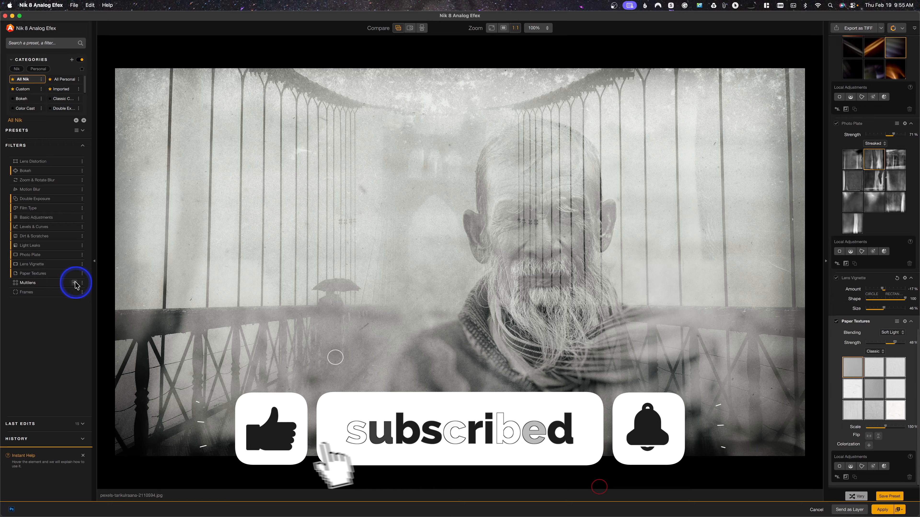
{"action": "left_click", "coordinate": [75, 284]}
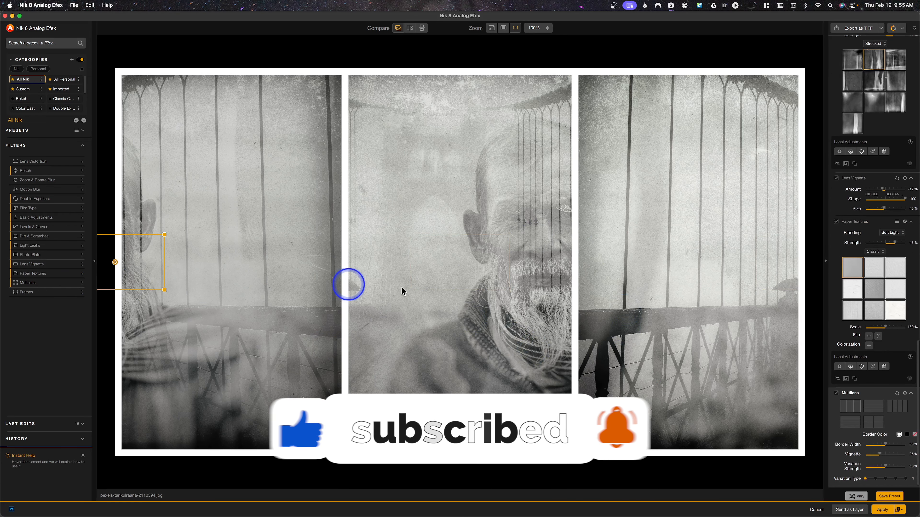
{"action": "left_click", "coordinate": [872, 411]}
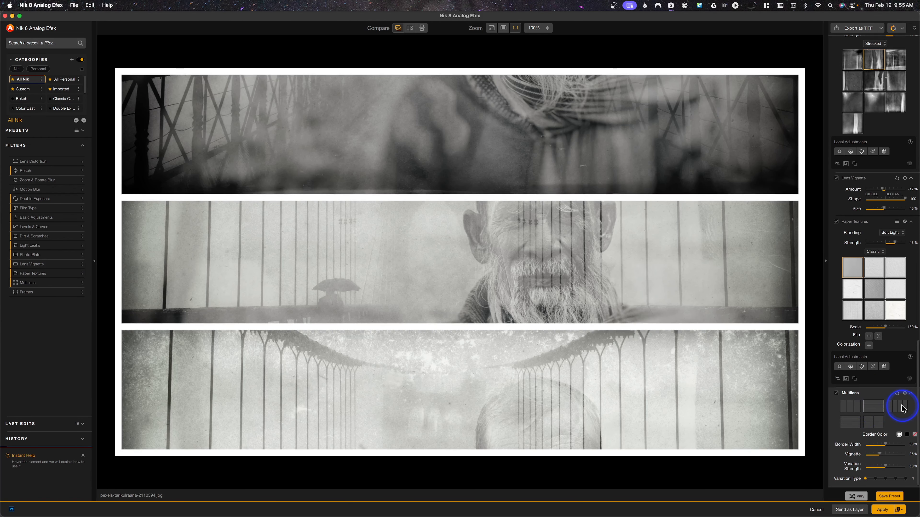
{"action": "left_click", "coordinate": [902, 409]}
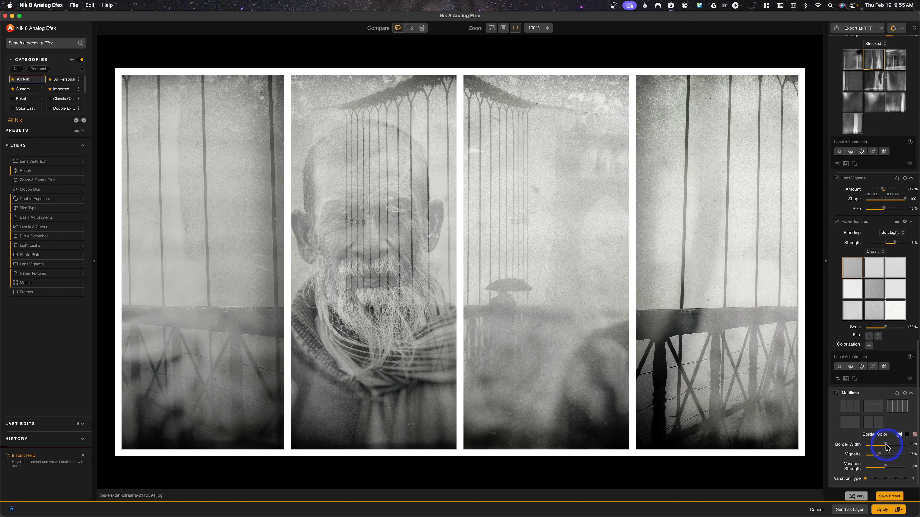
{"action": "left_click_drag", "start_coordinate": [885, 447], "coordinate": [878, 448]}
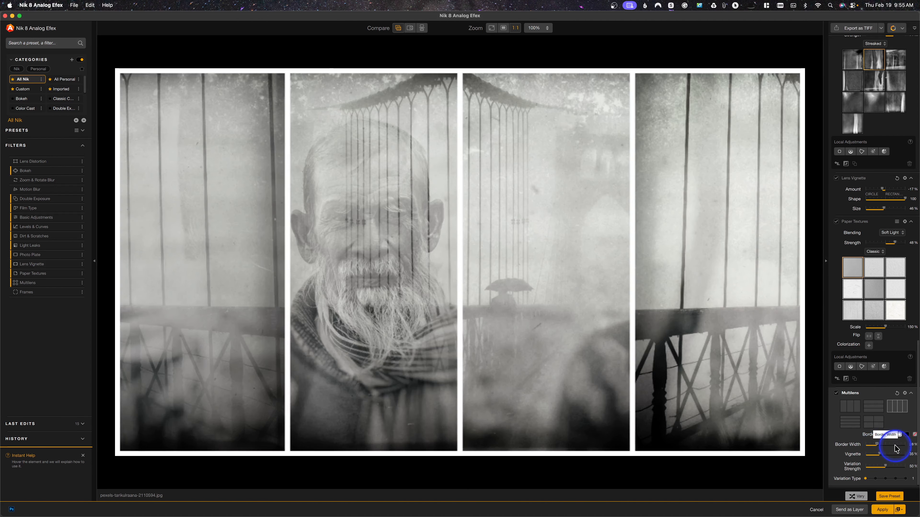
Try black and no-color Multilens borders, choose black and set Variation Strength to 56%
{"action": "left_click", "coordinate": [907, 434]}
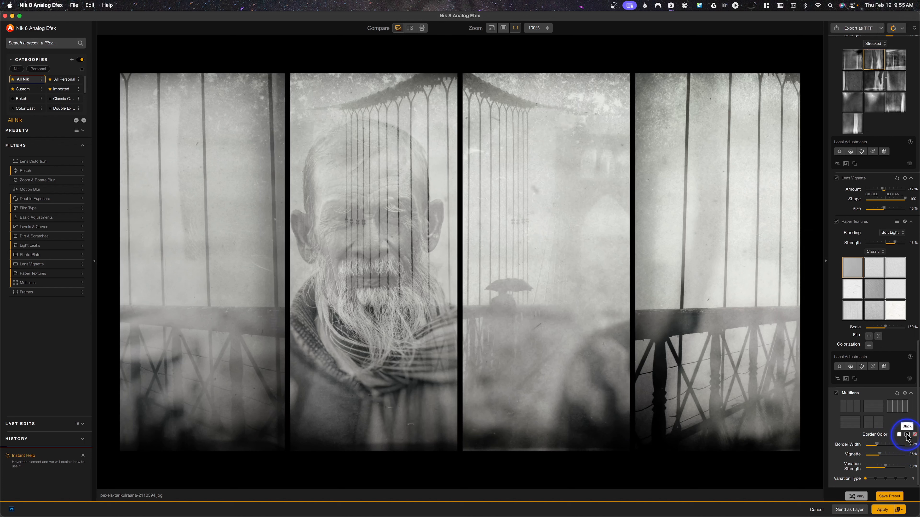
{"action": "left_click", "coordinate": [914, 435]}
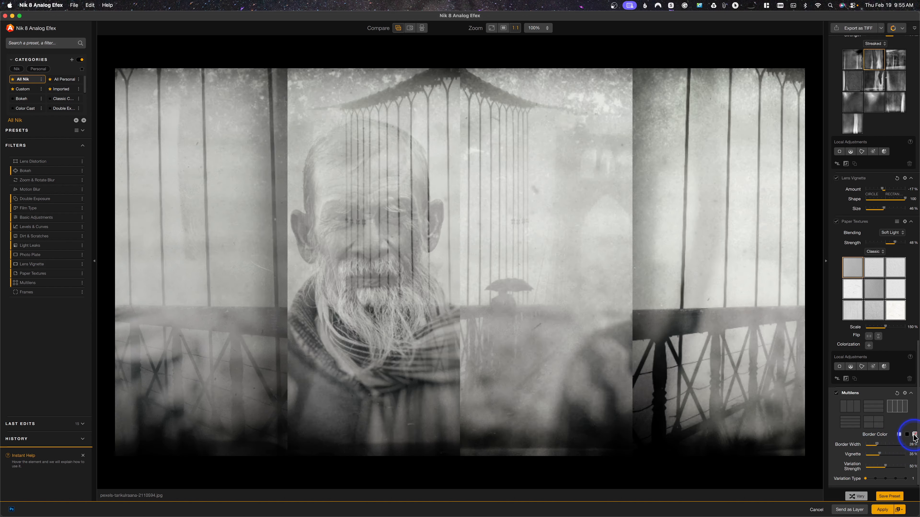
{"action": "left_click", "coordinate": [907, 434]}
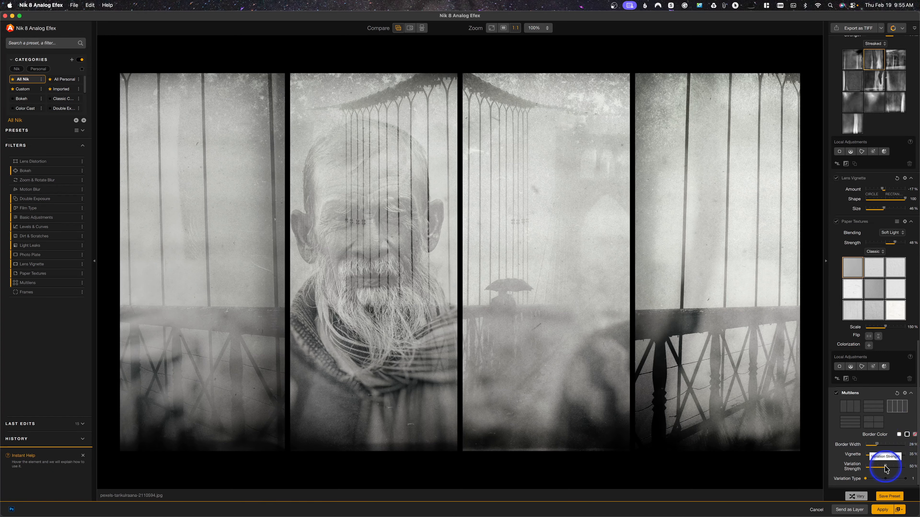
{"action": "mouse_move", "coordinate": [886, 469]}
{"action": "left_mouse_down"}
{"action": "mouse_move", "coordinate": [871, 468]}
{"action": "mouse_move", "coordinate": [884, 473]}
{"action": "left_mouse_up"}
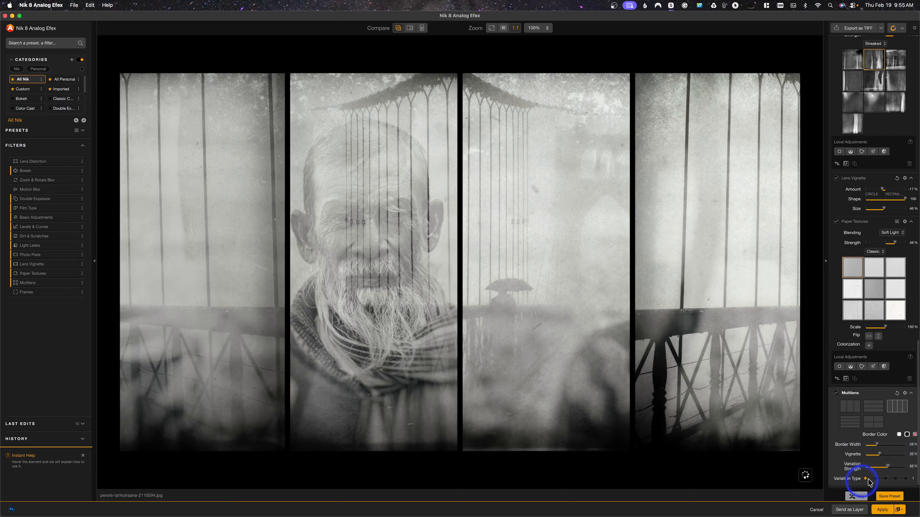
Try a random variation of the current effect and return to the Variation Strength 56% history state
{"action": "left_click", "coordinate": [856, 497]}
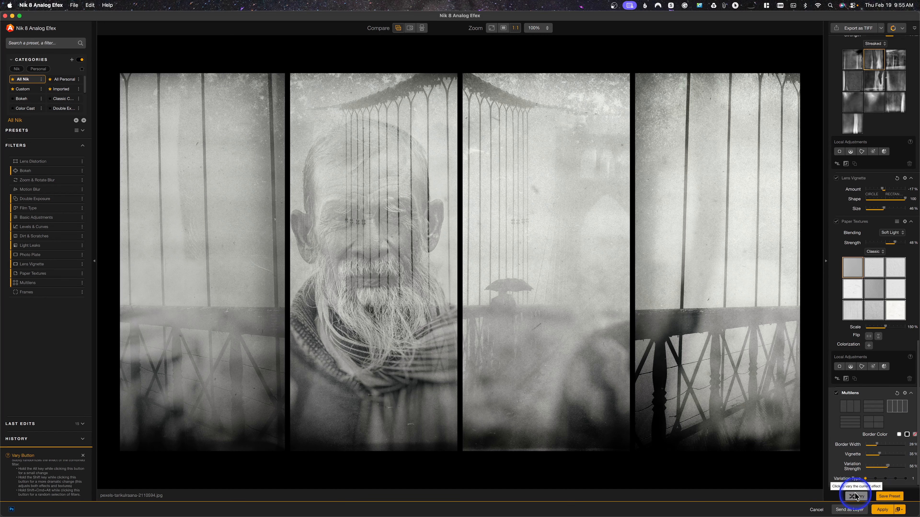
{"action": "left_click", "coordinate": [855, 496]}
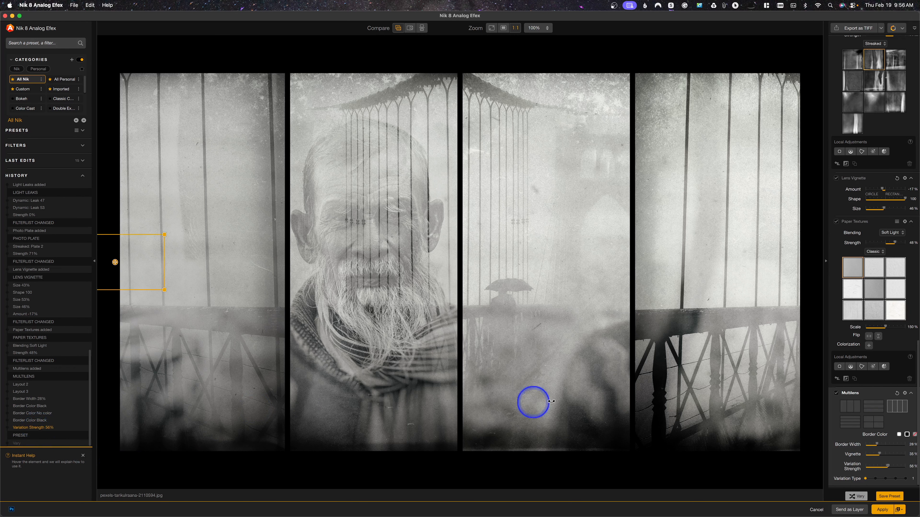
Remove the Multilens filter from the portrait
{"action": "mouse_move", "coordinate": [851, 501]}
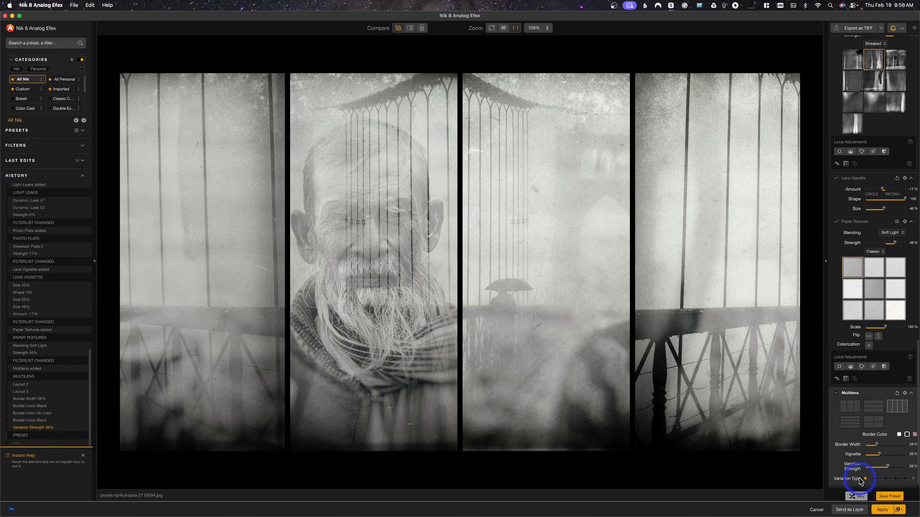
{"action": "mouse_move", "coordinate": [865, 479]}
{"action": "left_mouse_down"}
{"action": "mouse_move", "coordinate": [918, 483]}
{"action": "mouse_move", "coordinate": [866, 486]}
{"action": "left_mouse_up"}
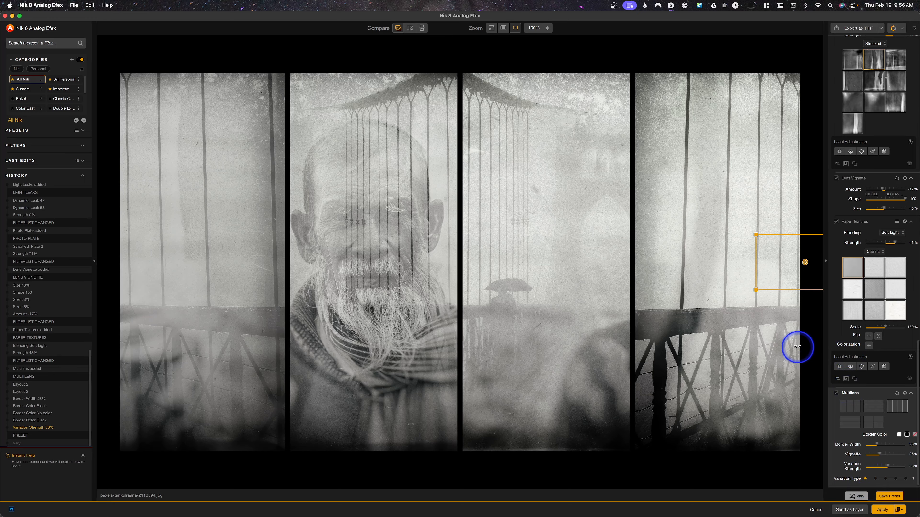
{"action": "left_click", "coordinate": [905, 393]}
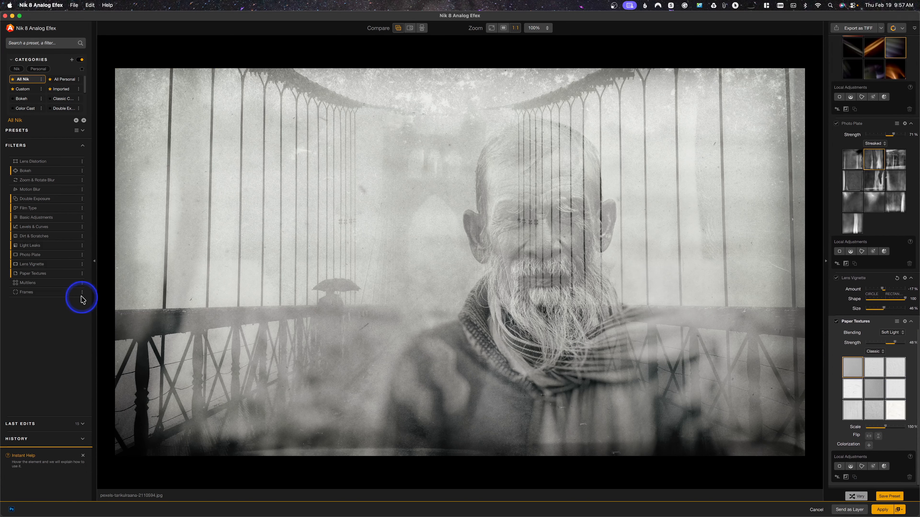
Add the Frames filter, choose the White frame with thin rough black edges and handwritten characters, and set Scale to 81%
{"action": "mouse_move", "coordinate": [74, 294]}
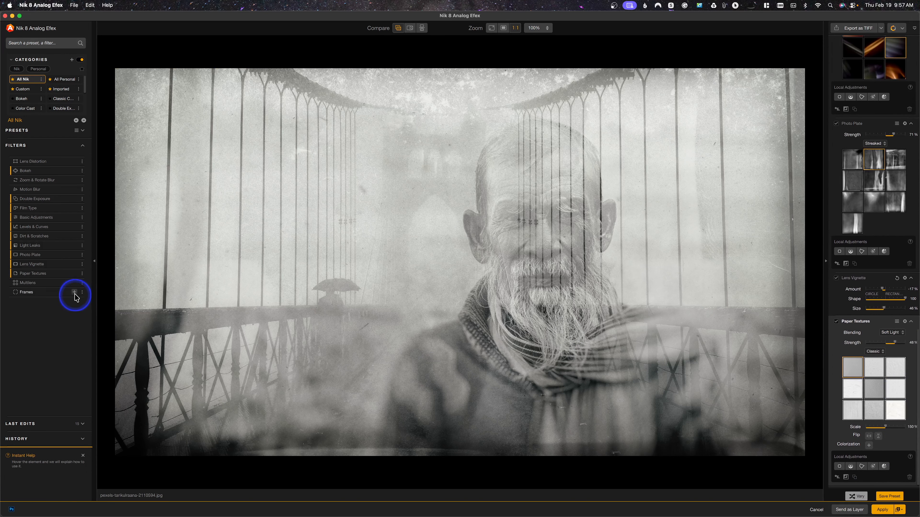
{"action": "left_click", "coordinate": [75, 293]}
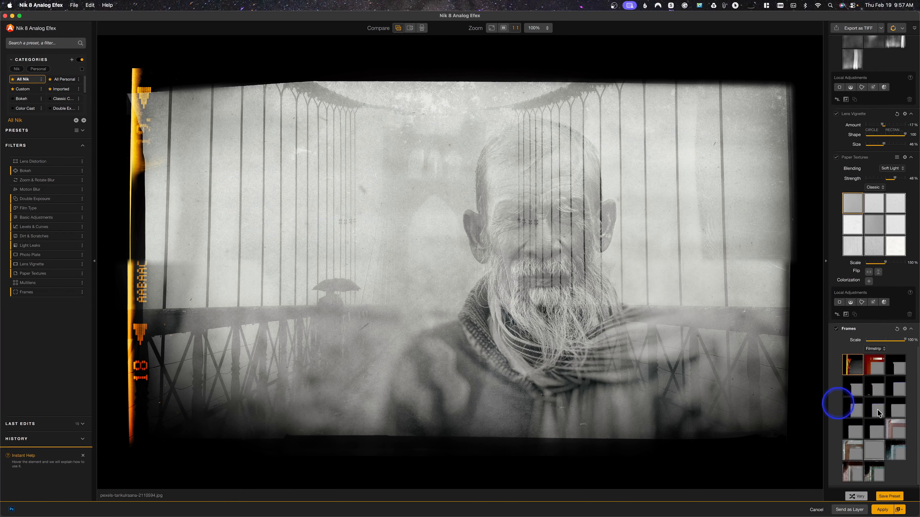
{"action": "left_click", "coordinate": [880, 348]}
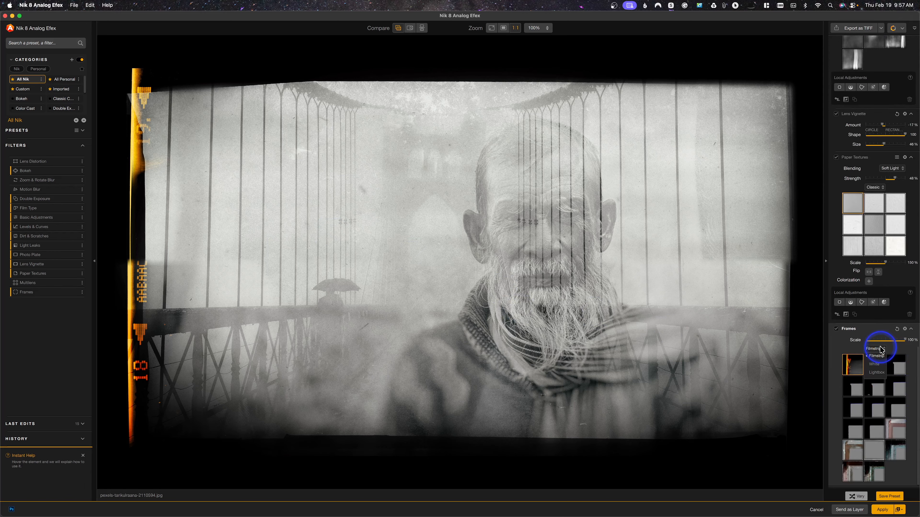
{"action": "left_click", "coordinate": [879, 364]}
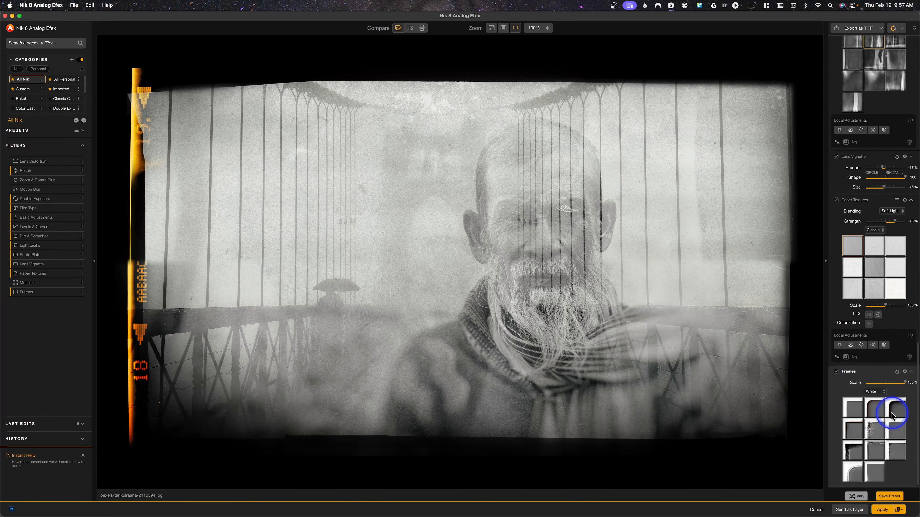
{"action": "left_click", "coordinate": [895, 454]}
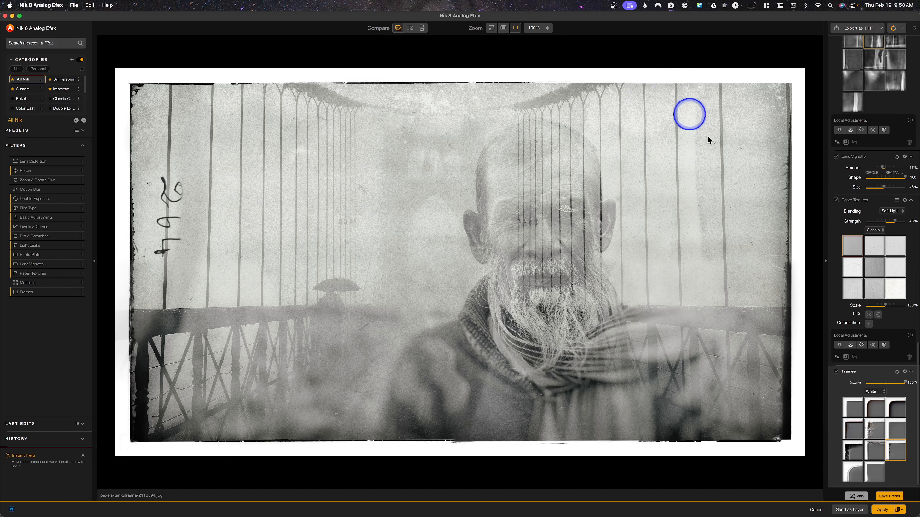
{"action": "left_click_drag", "start_coordinate": [906, 384], "coordinate": [897, 384]}
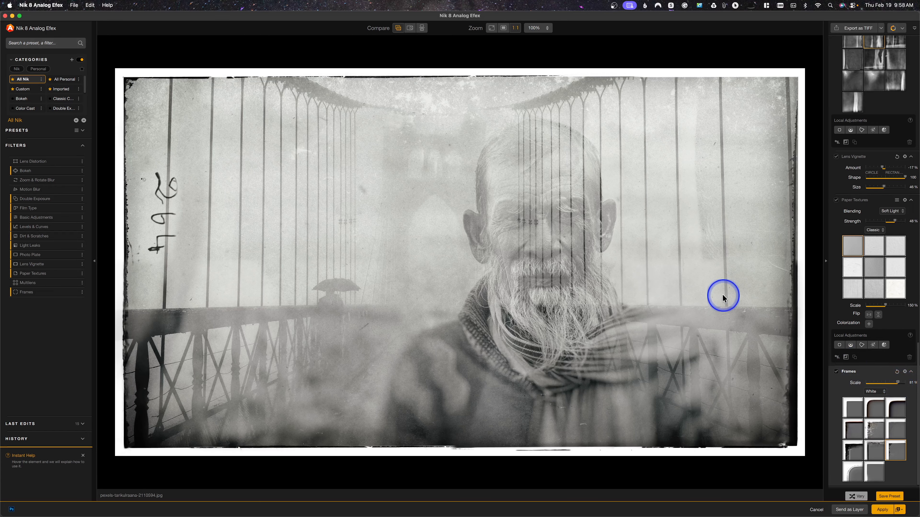
{"action": "left_click", "coordinate": [875, 391]}
{"action": "left_click", "coordinate": [881, 416]}
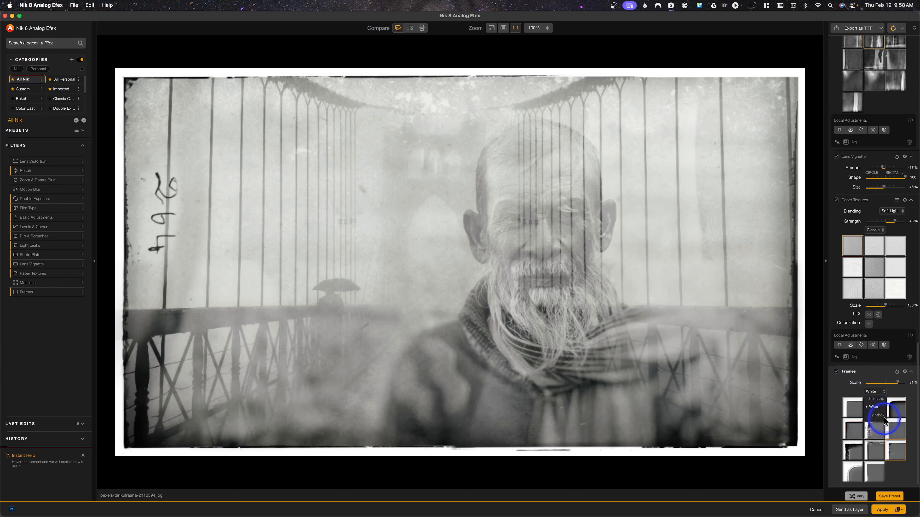
{"action": "left_click", "coordinate": [836, 385]}
{"action": "left_click", "coordinate": [363, 188]}
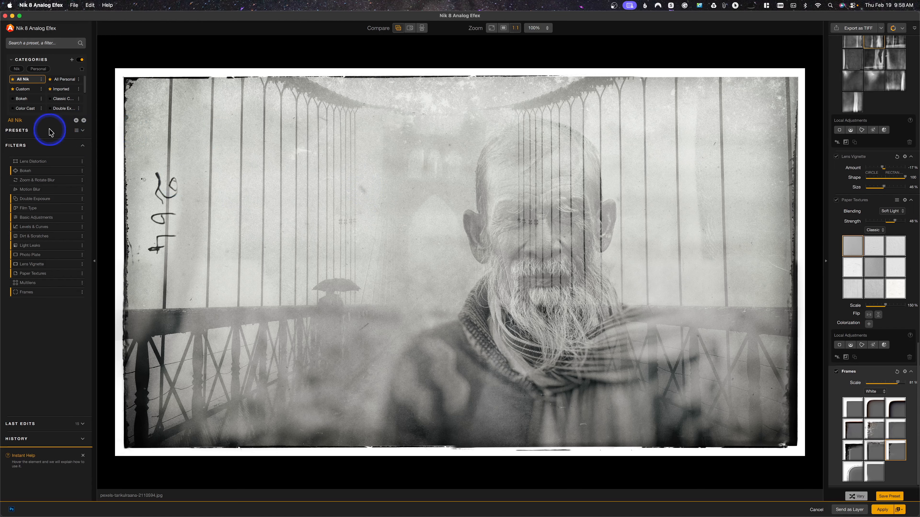
Save the current filter stack as a custom preset named "analog test preset" with local adjustments included
{"action": "left_click", "coordinate": [77, 130]}
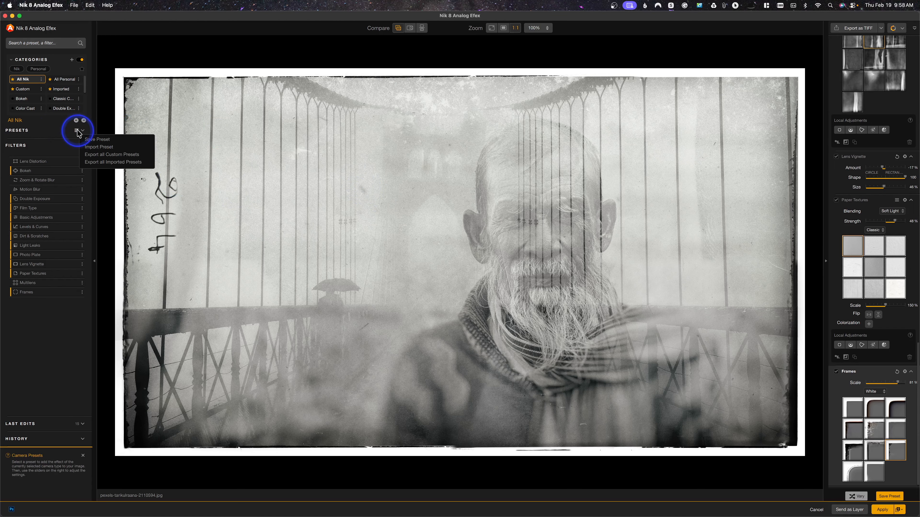
{"action": "left_click", "coordinate": [97, 139]}
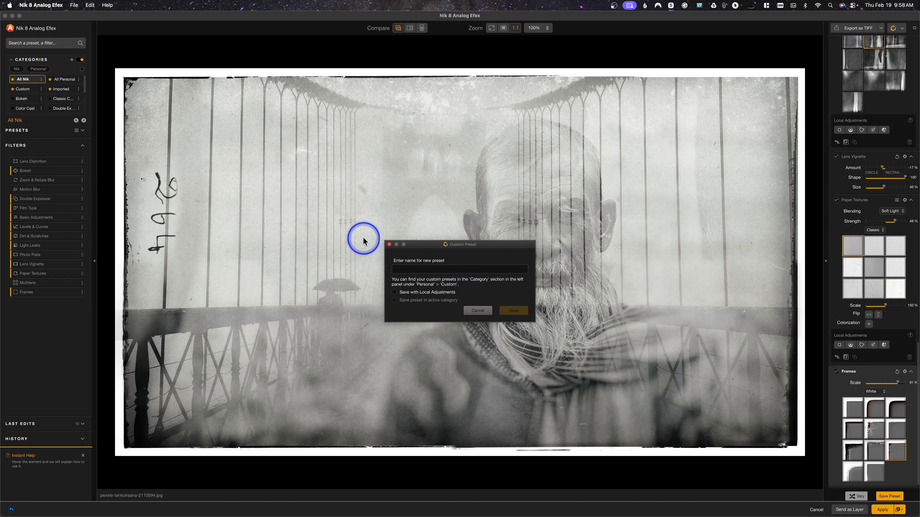
{"action": "type", "text": "analog test preset"}
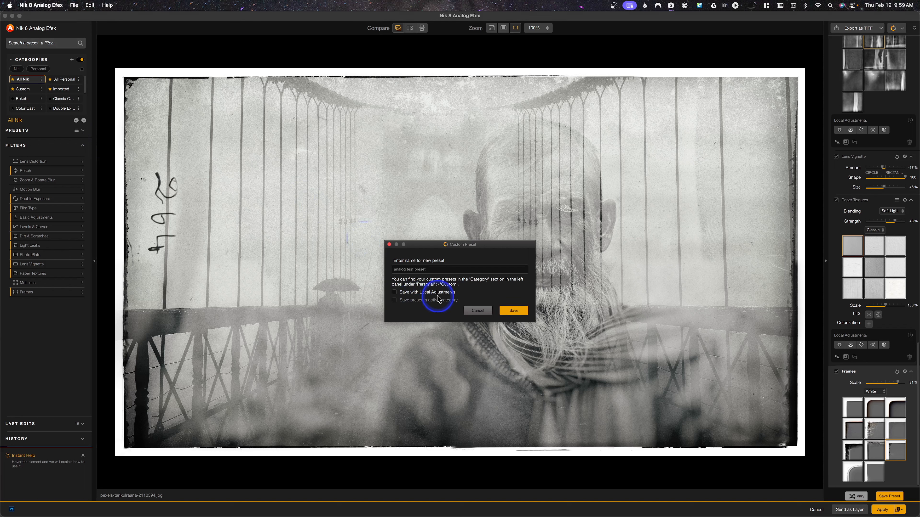
{"action": "left_click", "coordinate": [394, 292]}
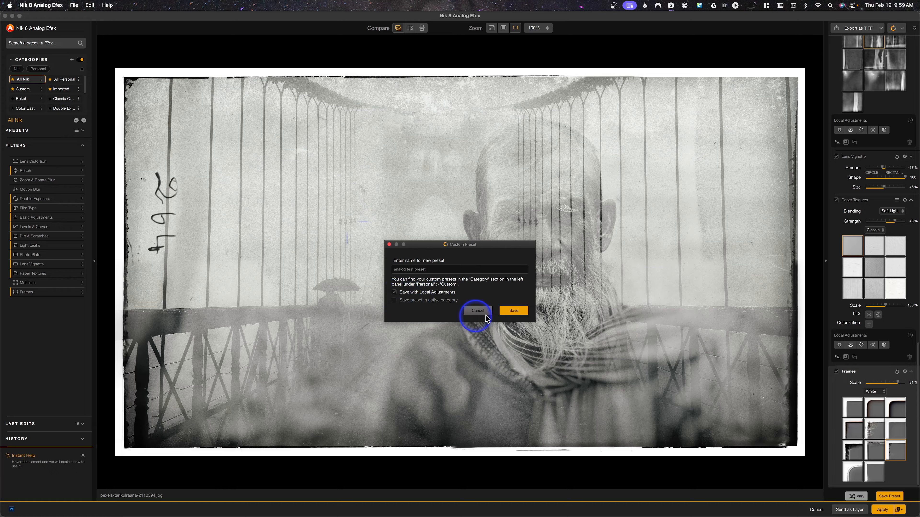
{"action": "left_click", "coordinate": [514, 311]}
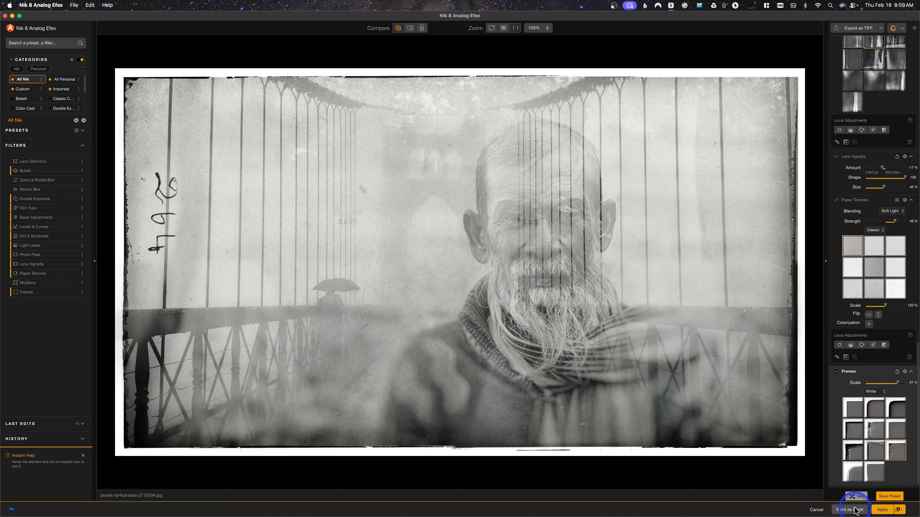
Check the output layer options and send the framed double exposure to Photoshop as a layer
{"action": "left_click", "coordinate": [898, 510]}
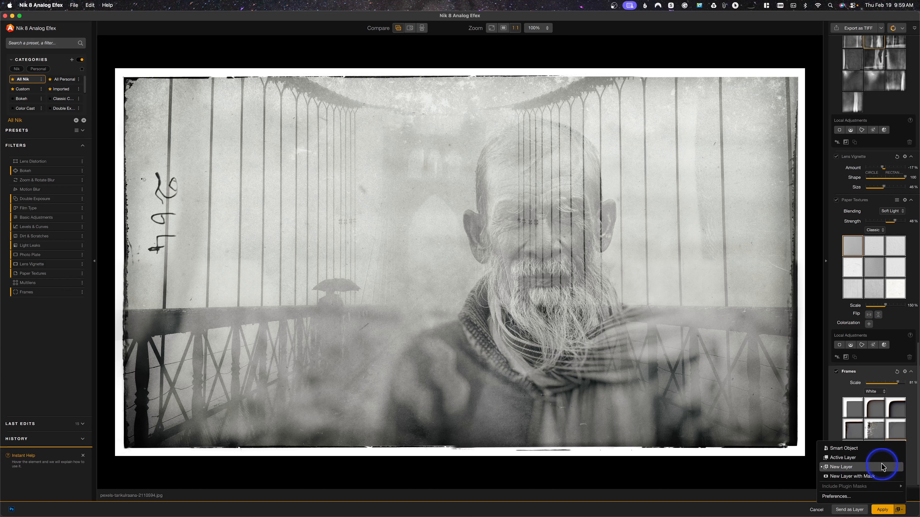
{"action": "left_click", "coordinate": [884, 475]}
{"action": "left_click", "coordinate": [850, 510]}
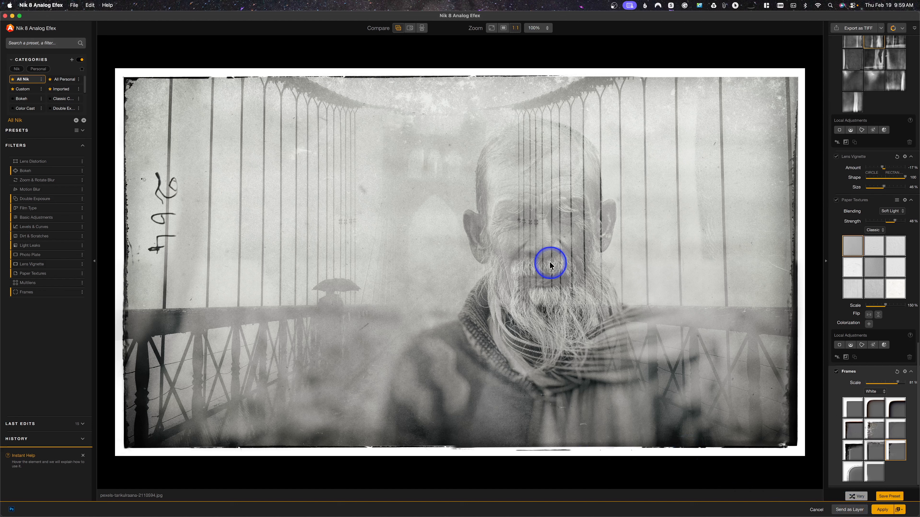
Return to the "Multilens added" history state and send that three-panel version to Photoshop as a layer
{"action": "left_click", "coordinate": [86, 442]}
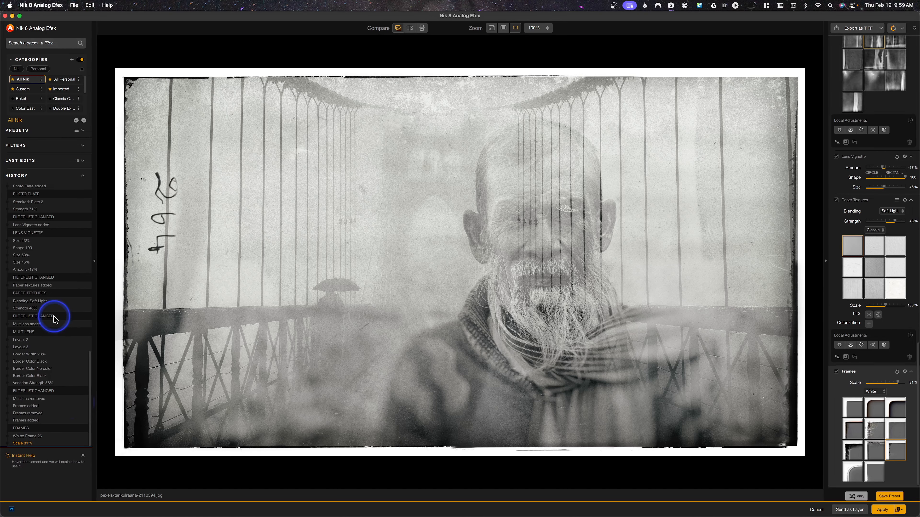
{"action": "left_click", "coordinate": [36, 322]}
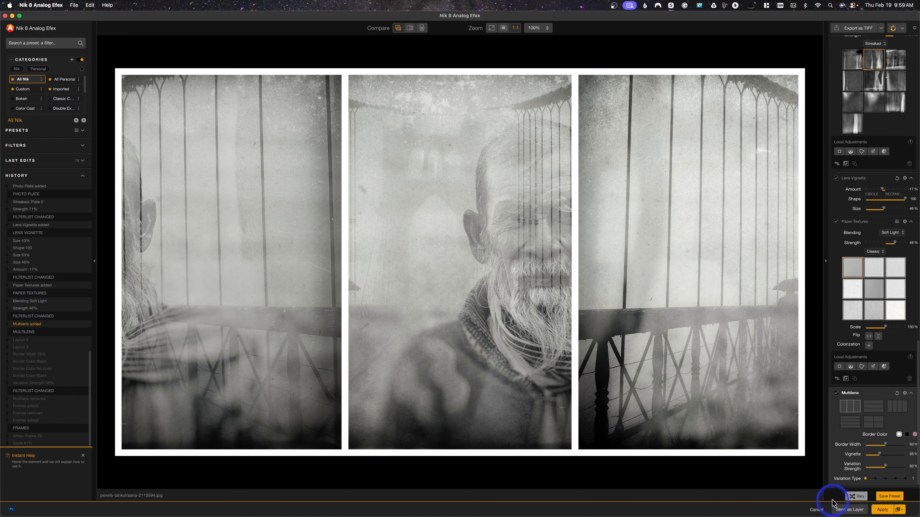
{"action": "left_click", "coordinate": [839, 511]}
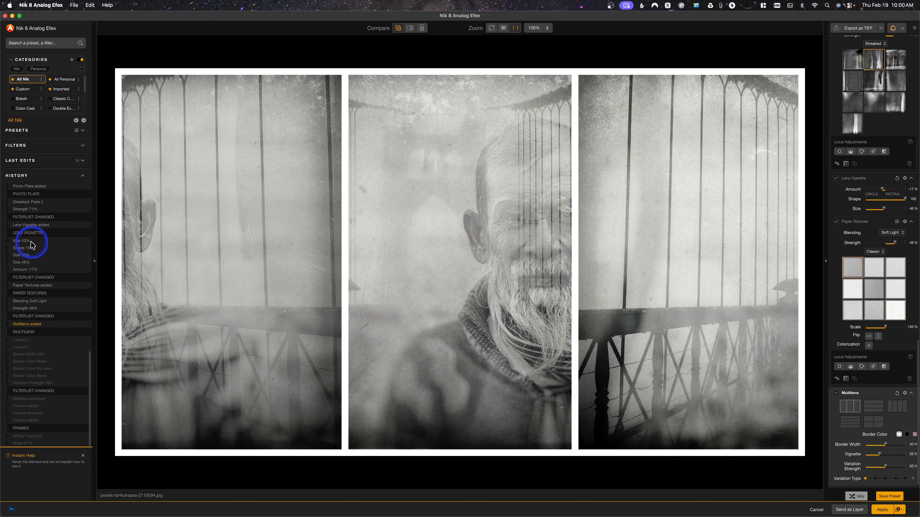
Go back through the history to the Dirt & Scratches Strength state and send that version as another layer
{"action": "left_click", "coordinate": [31, 226]}
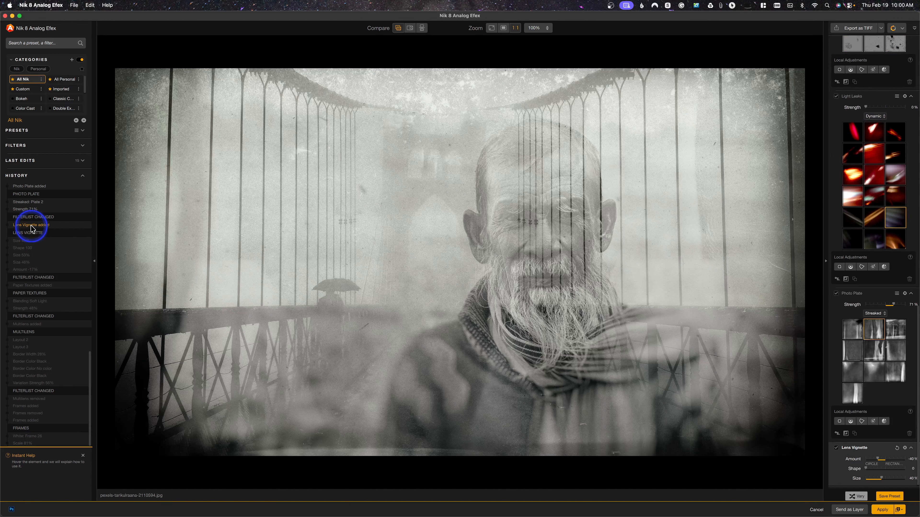
{"action": "scroll", "coordinate": [62, 227], "scroll_direction": "up", "scroll_amount": 10}
{"action": "scroll", "coordinate": [60, 227], "scroll_direction": "down", "scroll_amount": 10}
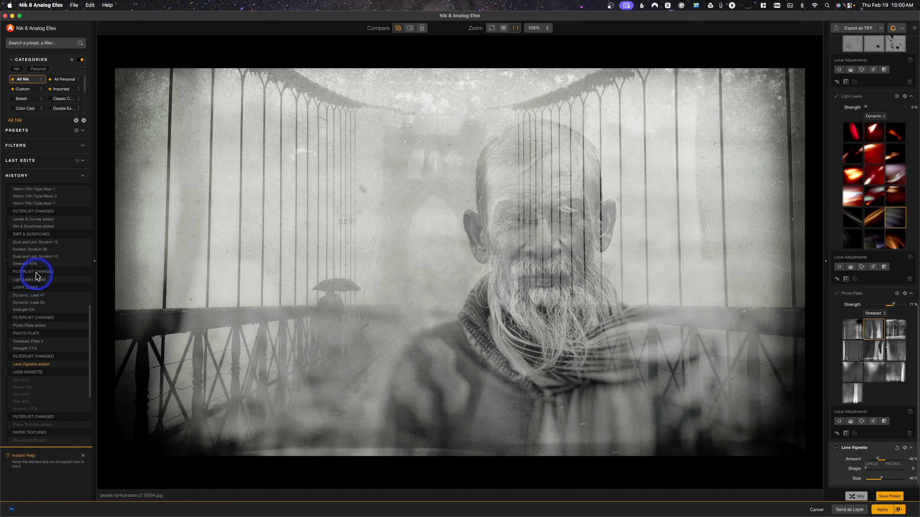
{"action": "left_click", "coordinate": [32, 263]}
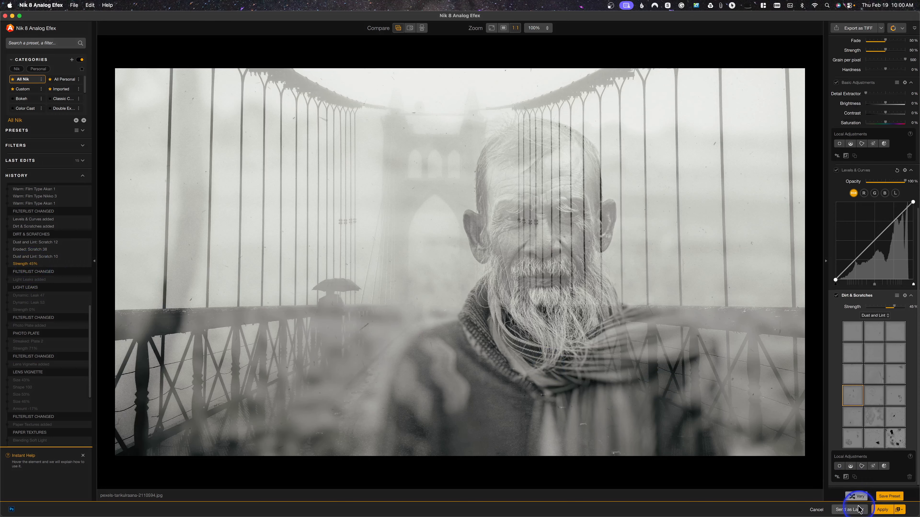
{"action": "left_click", "coordinate": [849, 510]}
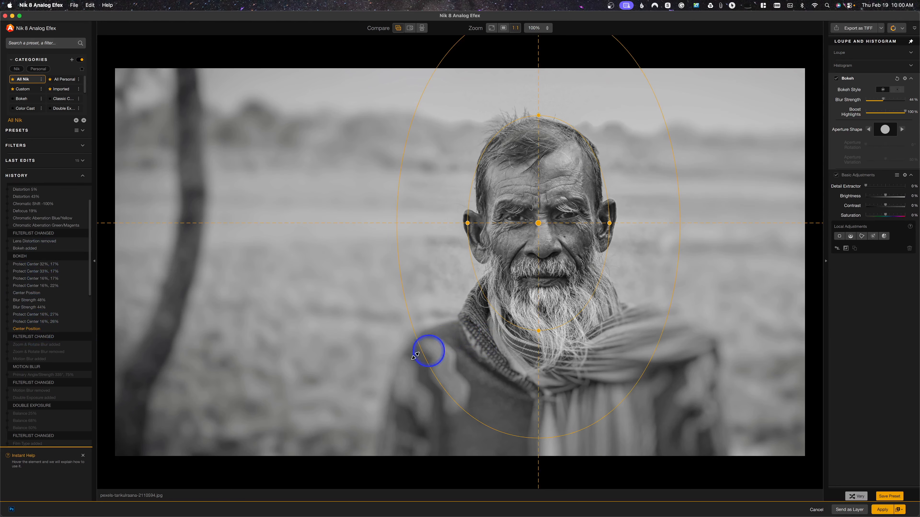
Apply the version at the Bokeh Center Position history state and compare its layer with the Background in Photoshop by toggling its visibility
{"action": "left_click", "coordinate": [884, 511]}
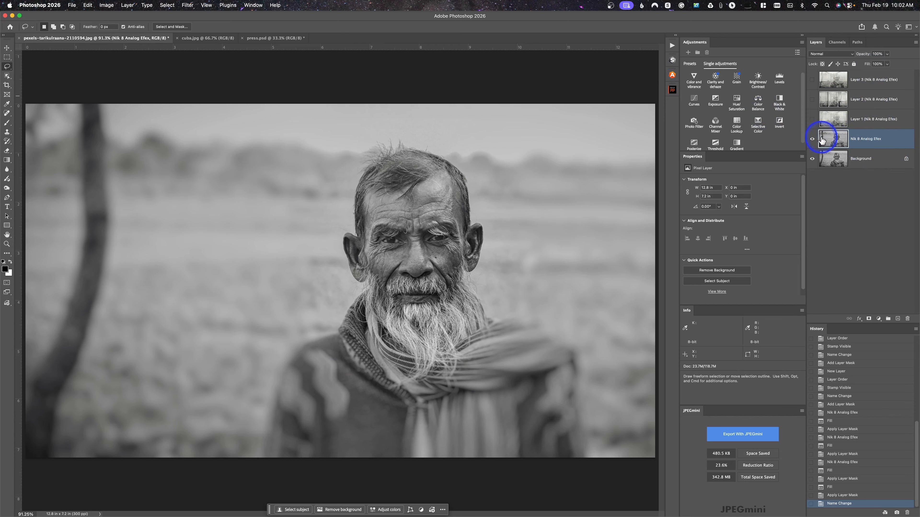
{"action": "left_click", "coordinate": [812, 141]}
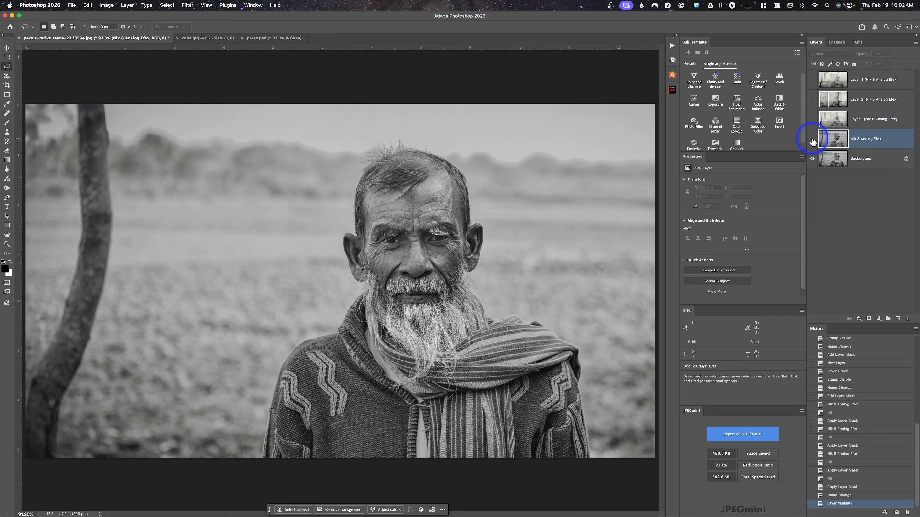
{"action": "left_click", "coordinate": [812, 140]}
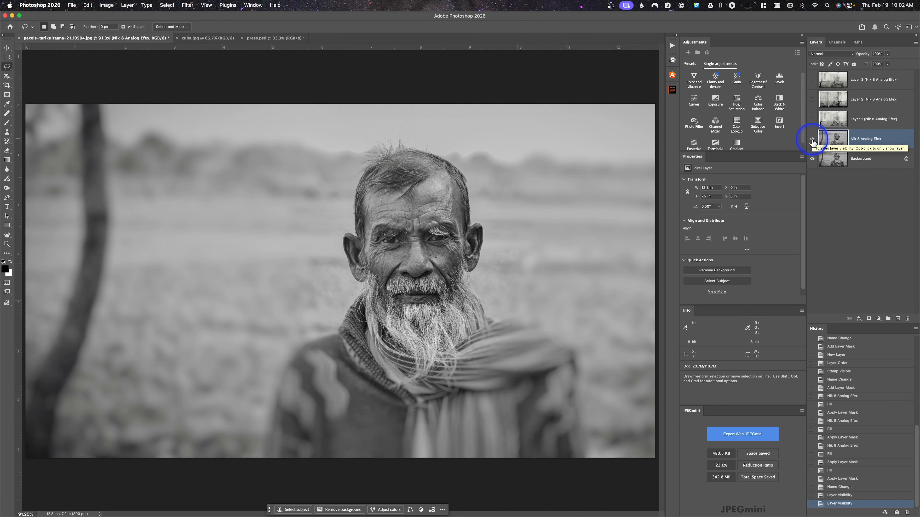
Show the Layer 1, Layer 2 and Layer 3 Analog Efex results one after another, from the framed version upward
{"action": "left_click", "coordinate": [812, 120]}
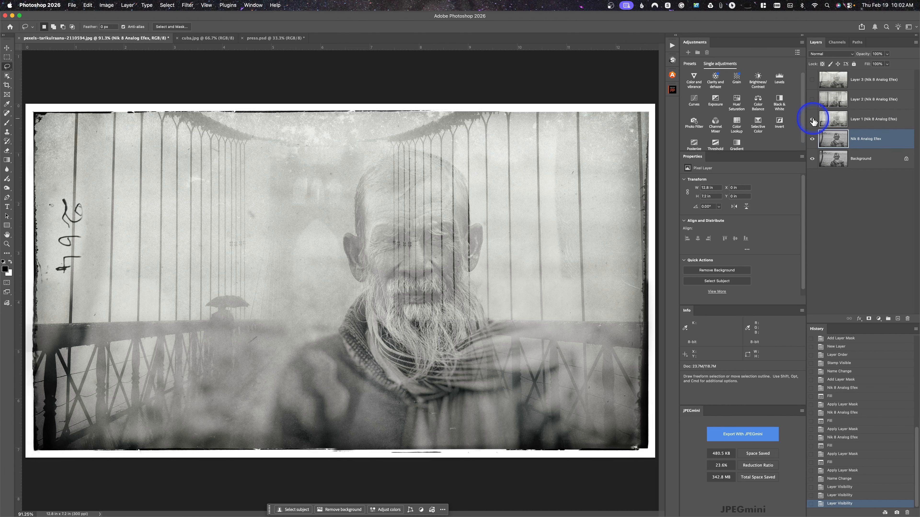
{"action": "left_click", "coordinate": [812, 100]}
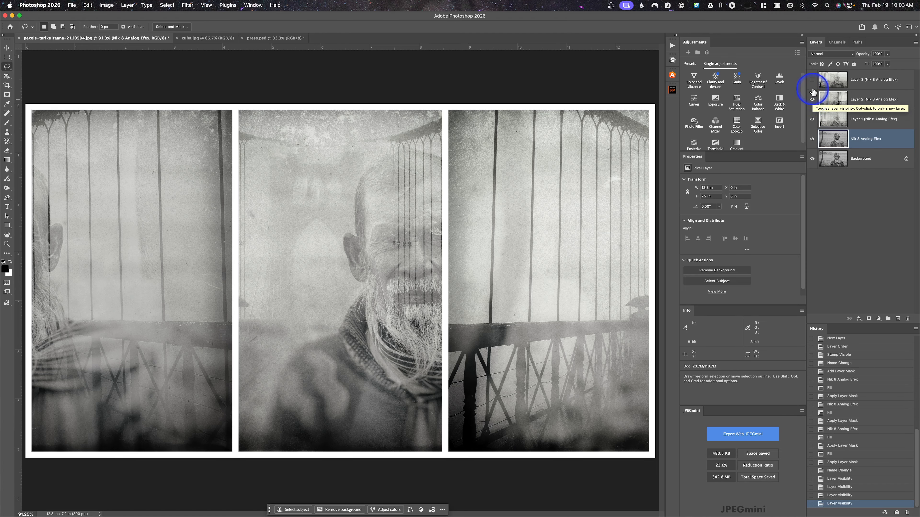
{"action": "left_click", "coordinate": [812, 80]}
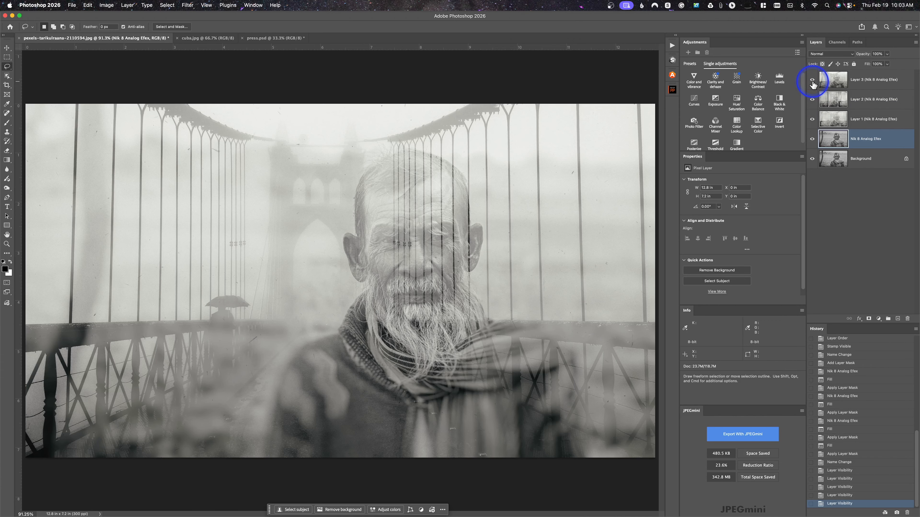